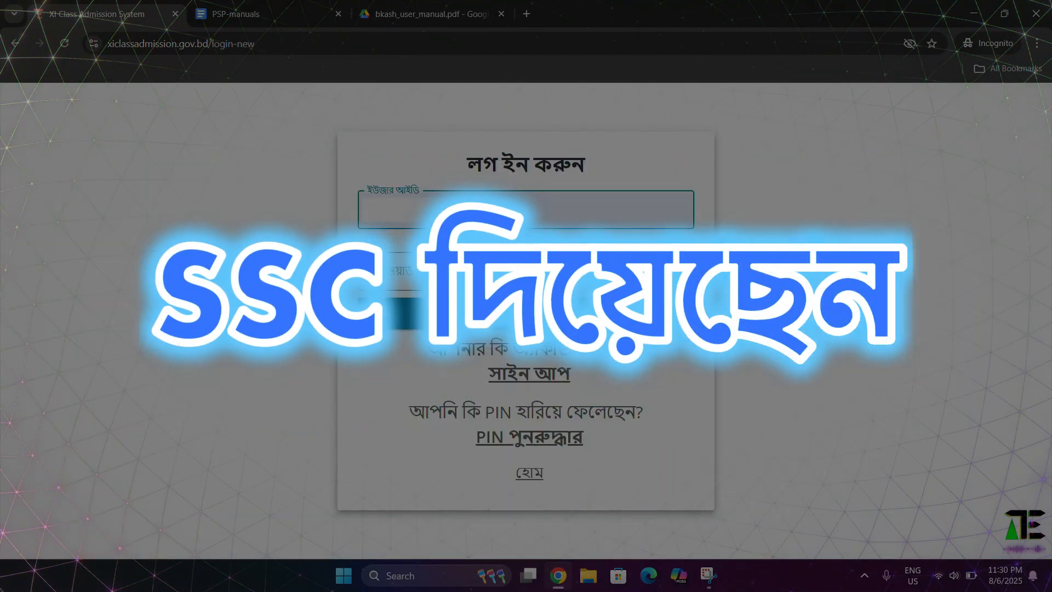
Log in to the applicant account with the account password.
{"action": "left_click", "coordinate": [448, 269]}
{"action": "left_click", "coordinate": [676, 271]}
{"action": "left_click", "coordinate": [526, 314]}
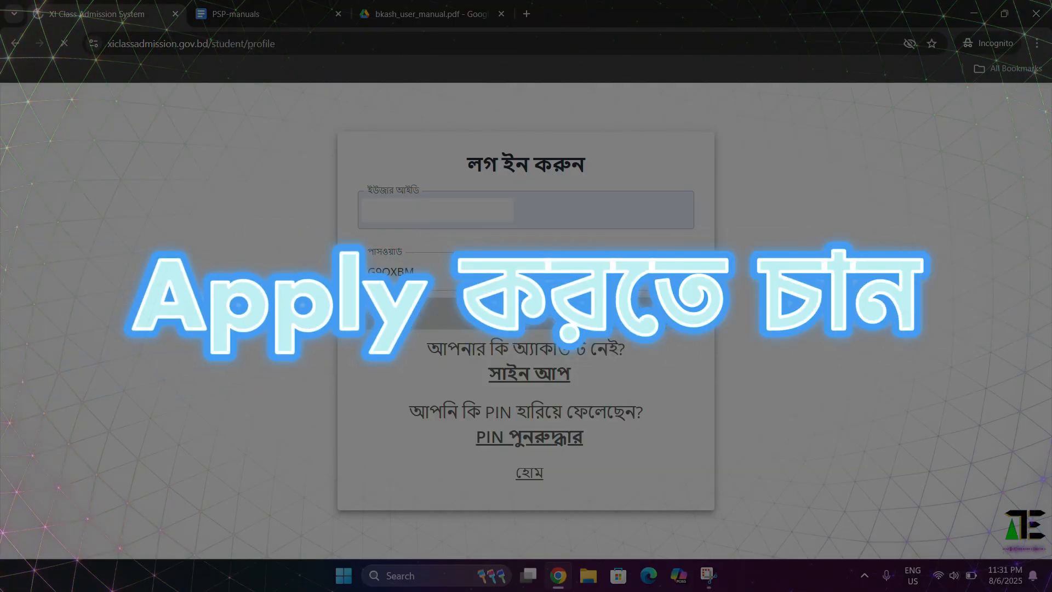
In Search Colleges, filter by board Dhaka, district Dhaka Mahanagari and thana Dhanmondi.
{"action": "scroll", "coordinate": [668, 354], "scroll_direction": "down", "scroll_amount": 3}
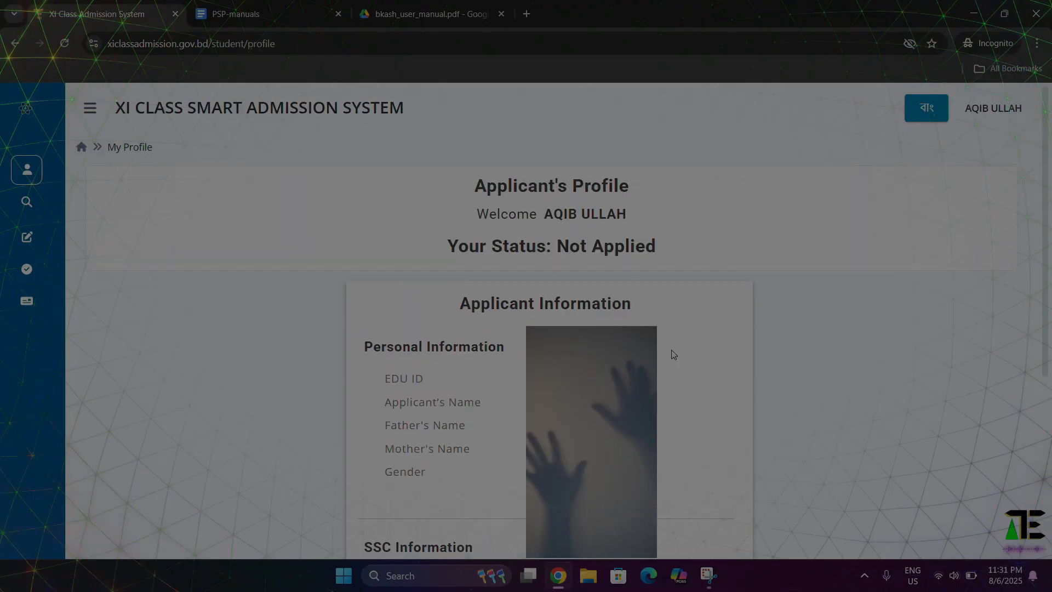
{"action": "left_click", "coordinate": [27, 201]}
{"action": "left_click", "coordinate": [249, 189]}
{"action": "left_click", "coordinate": [109, 218]}
{"action": "left_click", "coordinate": [448, 198]}
{"action": "left_click", "coordinate": [333, 245]}
{"action": "left_click", "coordinate": [639, 191]}
{"action": "left_click", "coordinate": [540, 374]}
View seats for the first Dhanmondi college, then for DHANMONDI COLLEGE.
{"action": "left_click", "coordinate": [545, 246]}
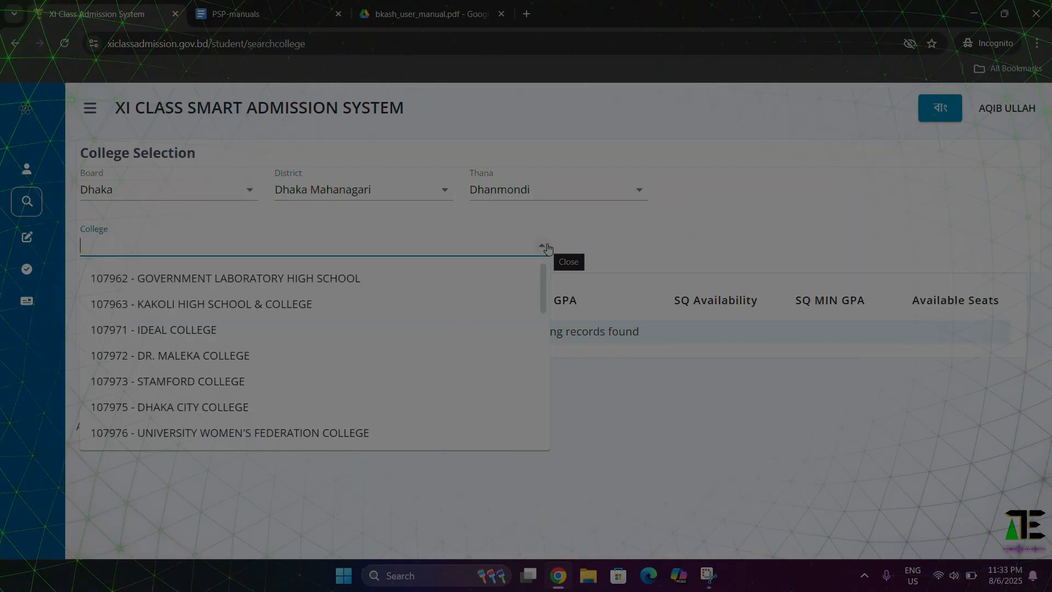
{"action": "left_click", "coordinate": [473, 279]}
{"action": "left_click", "coordinate": [541, 247]}
{"action": "scroll", "coordinate": [403, 406], "scroll_direction": "down", "scroll_amount": 5}
{"action": "scroll", "coordinate": [402, 406], "scroll_direction": "down", "scroll_amount": 3}
{"action": "left_click", "coordinate": [383, 407]}
Start a new application from the profile, leaving the Freedom Fighter quota unticked.
{"action": "left_click", "coordinate": [39, 169]}
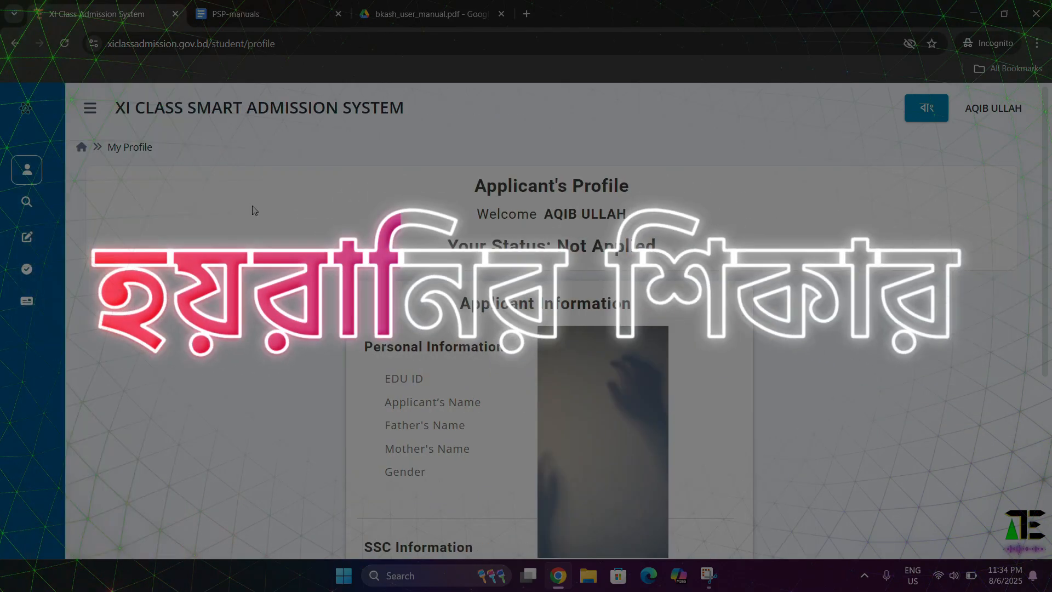
{"action": "left_click", "coordinate": [55, 236]}
{"action": "left_click", "coordinate": [68, 272]}
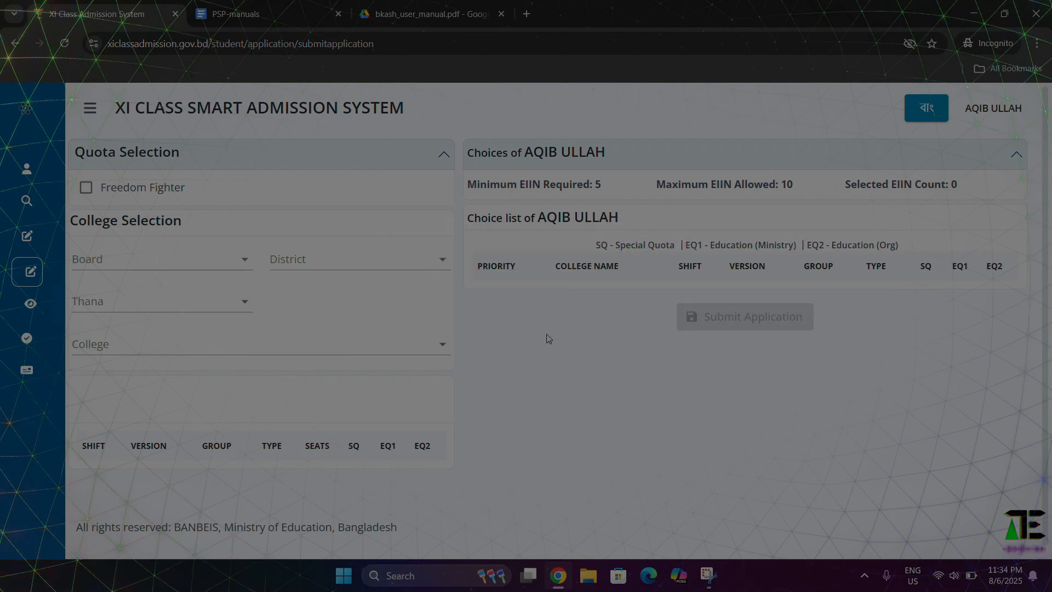
{"action": "left_click", "coordinate": [86, 188]}
{"action": "left_click", "coordinate": [592, 378]}
{"action": "left_click", "coordinate": [85, 188]}
On the application form, set board Dhaka, district Dhaka Mahanagari and thana Dhanmondi.
{"action": "left_click", "coordinate": [245, 266]}
{"action": "left_click", "coordinate": [199, 290]}
{"action": "left_click", "coordinate": [356, 259]}
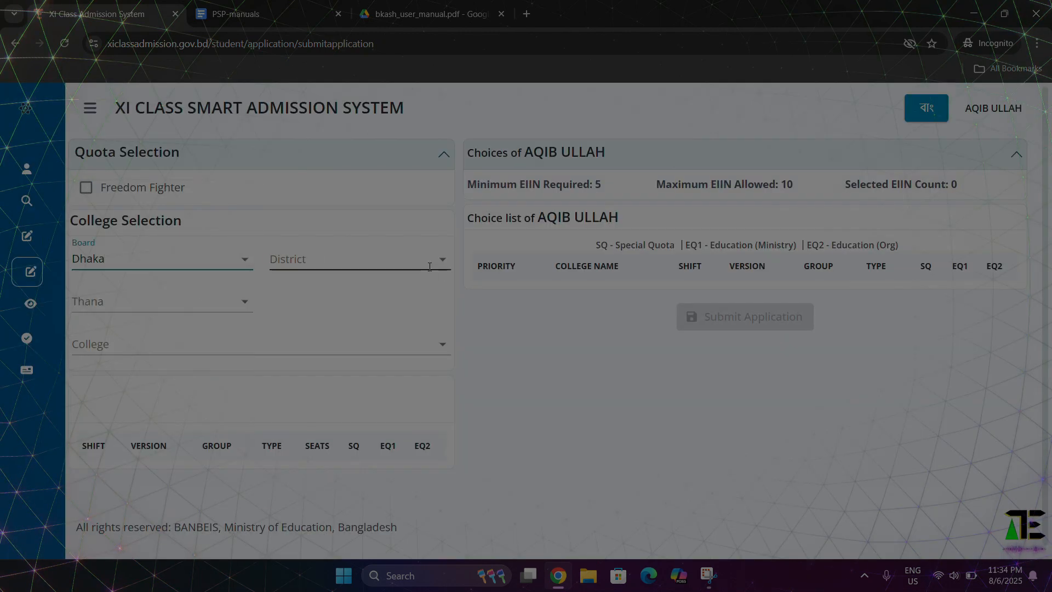
{"action": "left_click", "coordinate": [328, 317]}
{"action": "left_click", "coordinate": [241, 303]}
{"action": "left_click", "coordinate": [117, 487]}
Add DHAKA CITY COLLEGE Science day shift and DHAKA COLLEGE to the choice list.
{"action": "left_click", "coordinate": [441, 345]}
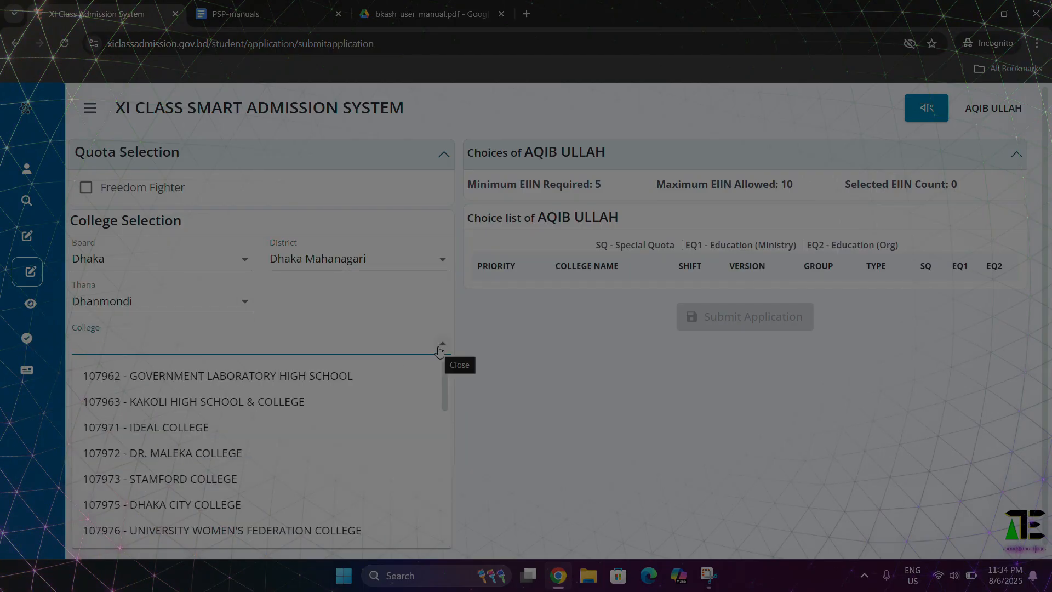
{"action": "left_click", "coordinate": [243, 504]}
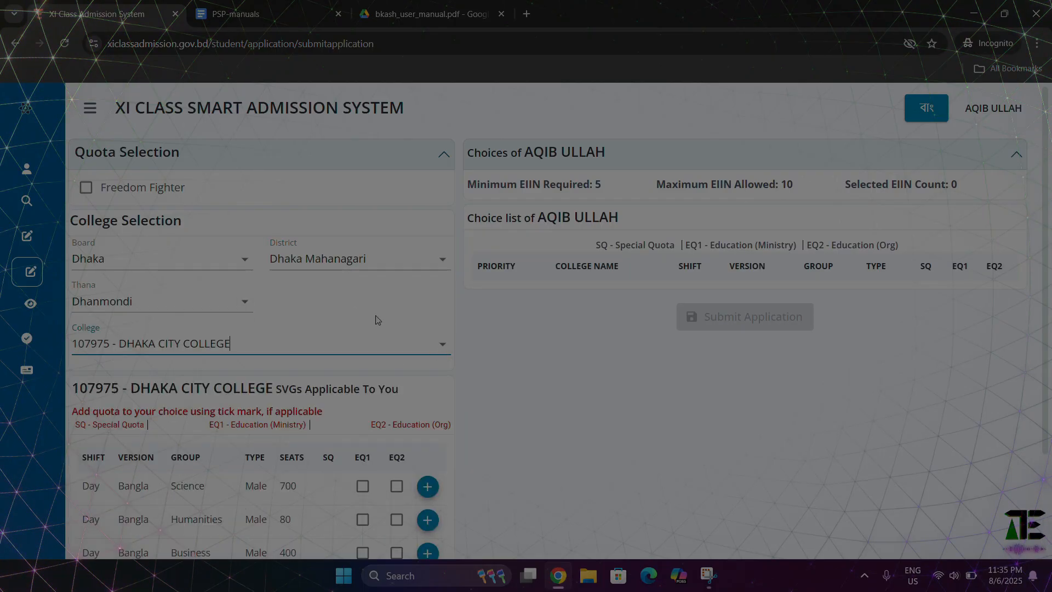
{"action": "scroll", "coordinate": [188, 358], "scroll_direction": "down", "scroll_amount": 3}
{"action": "left_click", "coordinate": [427, 359]}
{"action": "scroll", "coordinate": [433, 274], "scroll_direction": "up", "scroll_amount": 2}
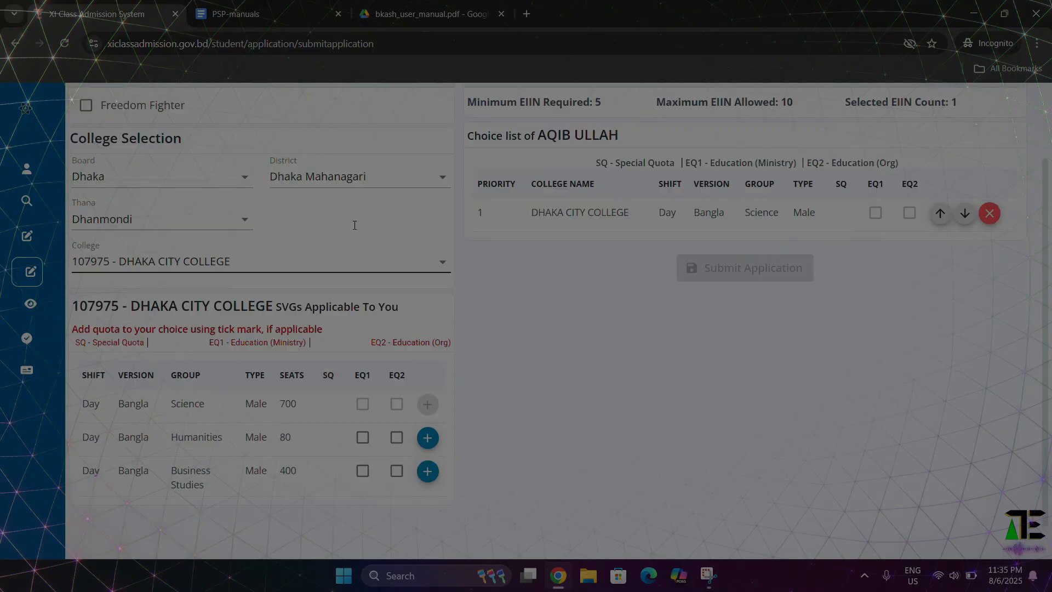
{"action": "left_click", "coordinate": [437, 308]}
{"action": "scroll", "coordinate": [304, 420], "scroll_direction": "down", "scroll_amount": 3}
{"action": "left_click", "coordinate": [298, 385]}
{"action": "scroll", "coordinate": [514, 434], "scroll_direction": "down", "scroll_amount": 2}
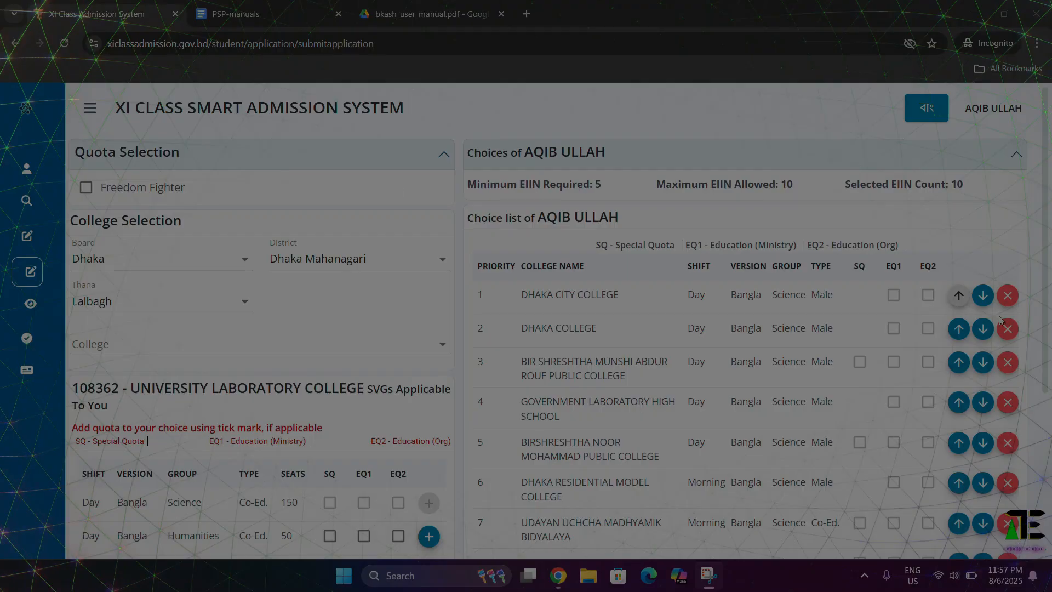
Remove DHAKA CITY COLLEGE, DHAKA COLLEGE, GOVERNMENT LABORATORY HIGH SCHOOL and UNIVERSITY LABORATORY COLLEGE from the choices.
{"action": "left_click", "coordinate": [1007, 297]}
{"action": "left_click", "coordinate": [1007, 297]}
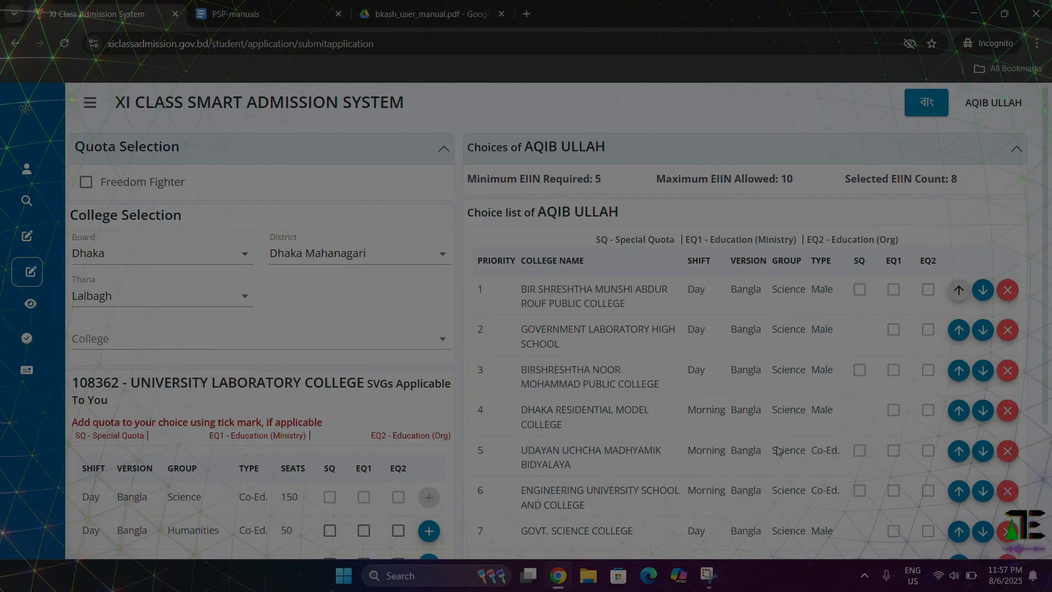
{"action": "scroll", "coordinate": [1012, 230], "scroll_direction": "down", "scroll_amount": 2}
{"action": "left_click", "coordinate": [1009, 201]}
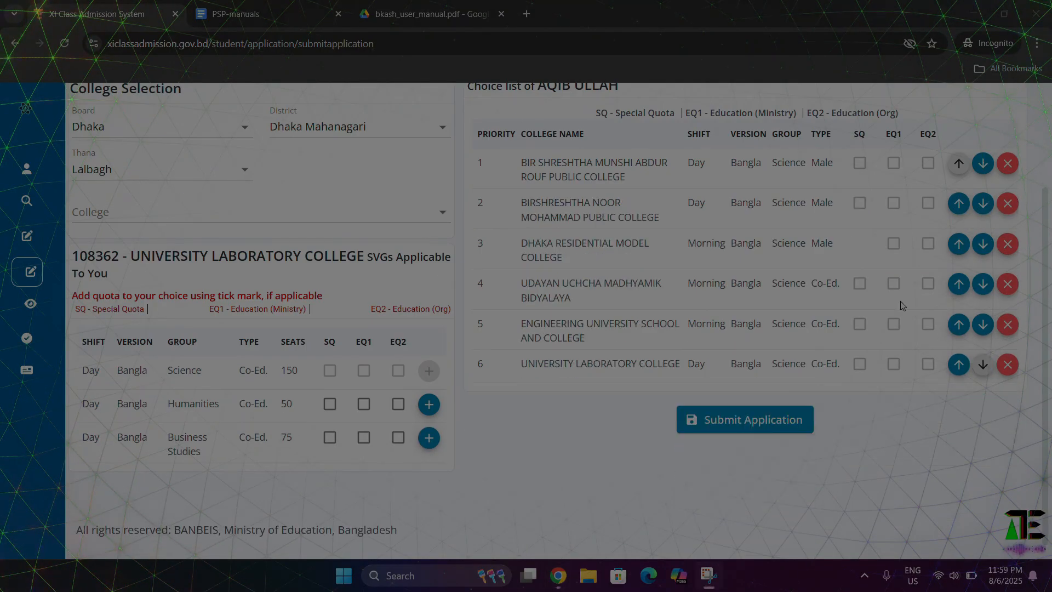
{"action": "left_click", "coordinate": [1007, 365]}
{"action": "scroll", "coordinate": [595, 277], "scroll_direction": "up", "scroll_amount": 3}
Reorder choices: DHAKA RESIDENTIAL MODEL COLLEGE first, BIRSHRESHTHA NOOR MOHAMMAD second, ENGINEERING UNIVERSITY third.
{"action": "left_click", "coordinate": [958, 376]}
{"action": "left_click", "coordinate": [958, 335]}
{"action": "left_click", "coordinate": [958, 376]}
{"action": "left_click", "coordinate": [958, 456]}
{"action": "left_click", "coordinate": [958, 416]}
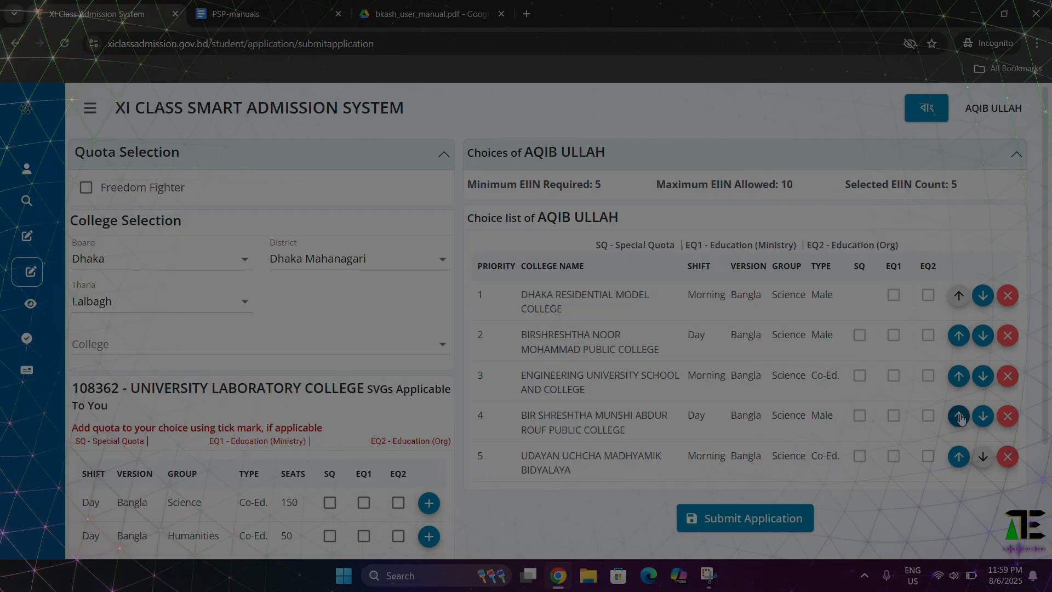
Submit the application and confirm the success message.
{"action": "left_click", "coordinate": [745, 518]}
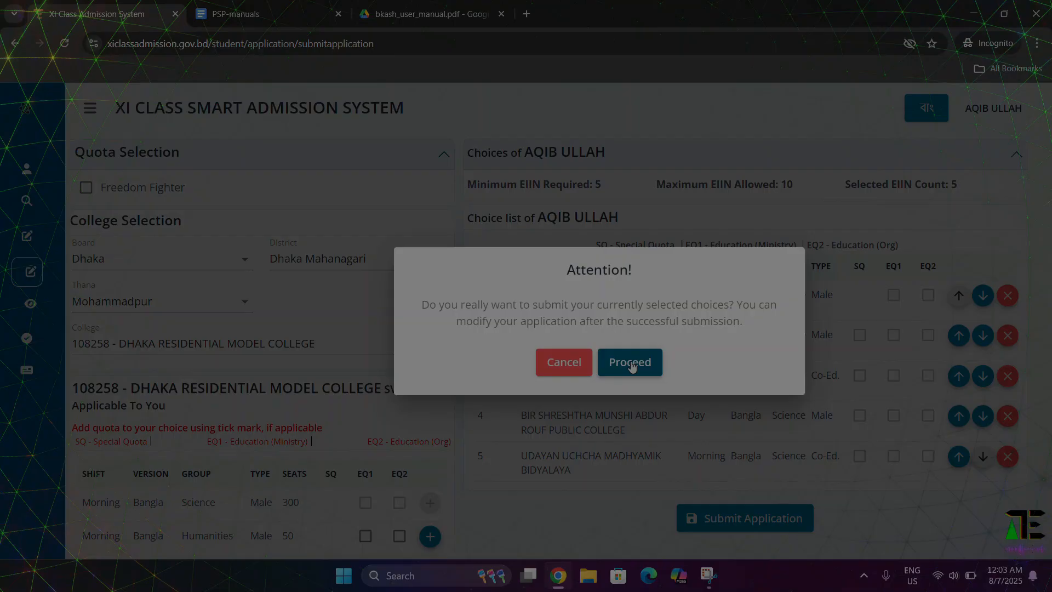
{"action": "left_click", "coordinate": [629, 361]}
{"action": "left_click", "coordinate": [600, 352]}
{"action": "scroll", "coordinate": [604, 362], "scroll_direction": "down", "scroll_amount": 4}
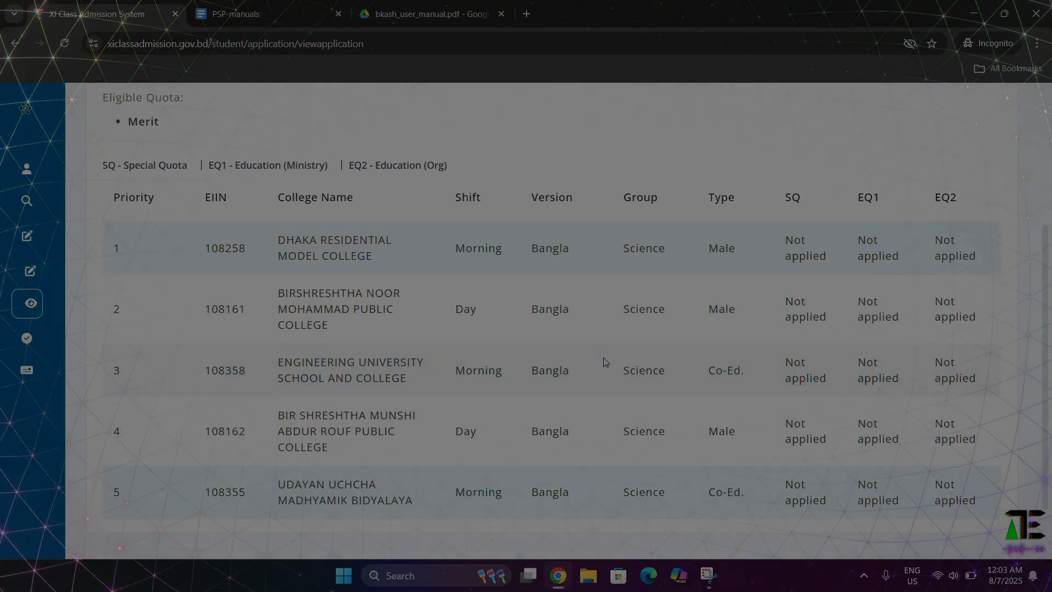
{"action": "scroll", "coordinate": [605, 361], "scroll_direction": "up", "scroll_amount": 5}
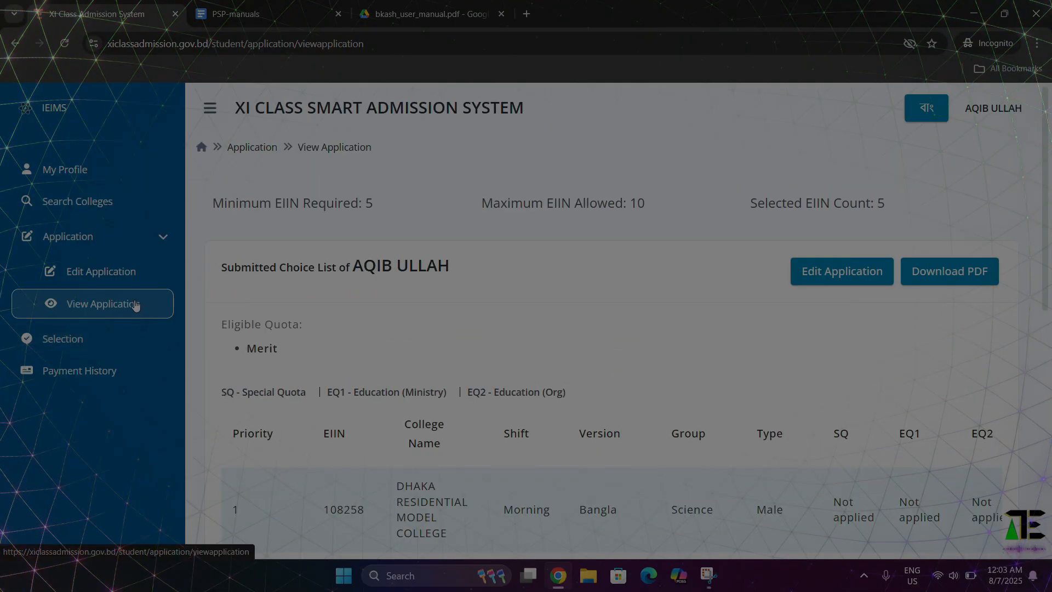
Download the submitted application as a PDF, save it, and open the account menu to log out.
{"action": "left_click", "coordinate": [98, 272]}
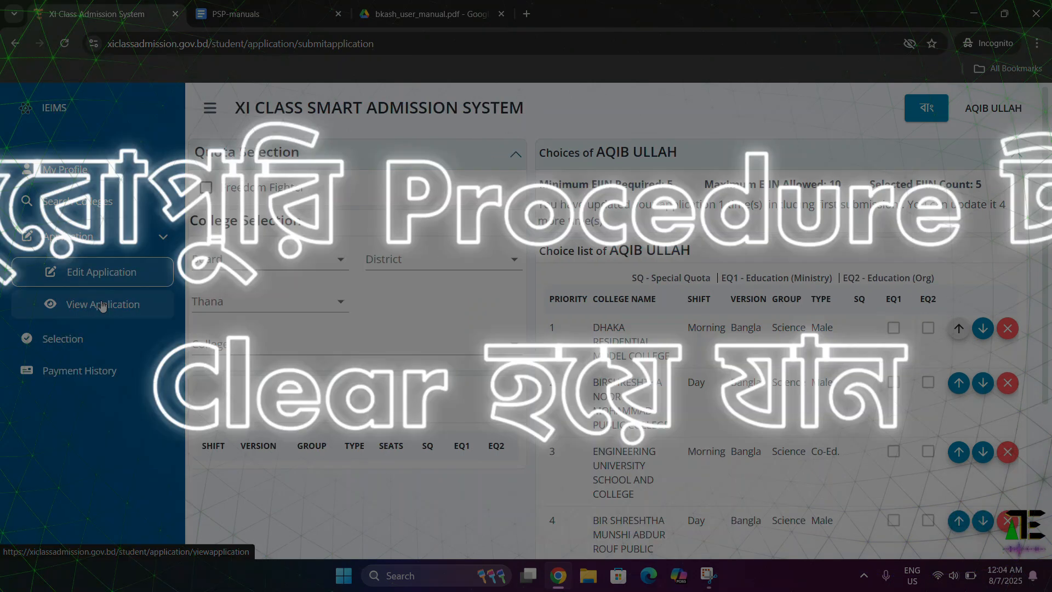
{"action": "left_click", "coordinate": [100, 302]}
{"action": "left_click", "coordinate": [948, 271]}
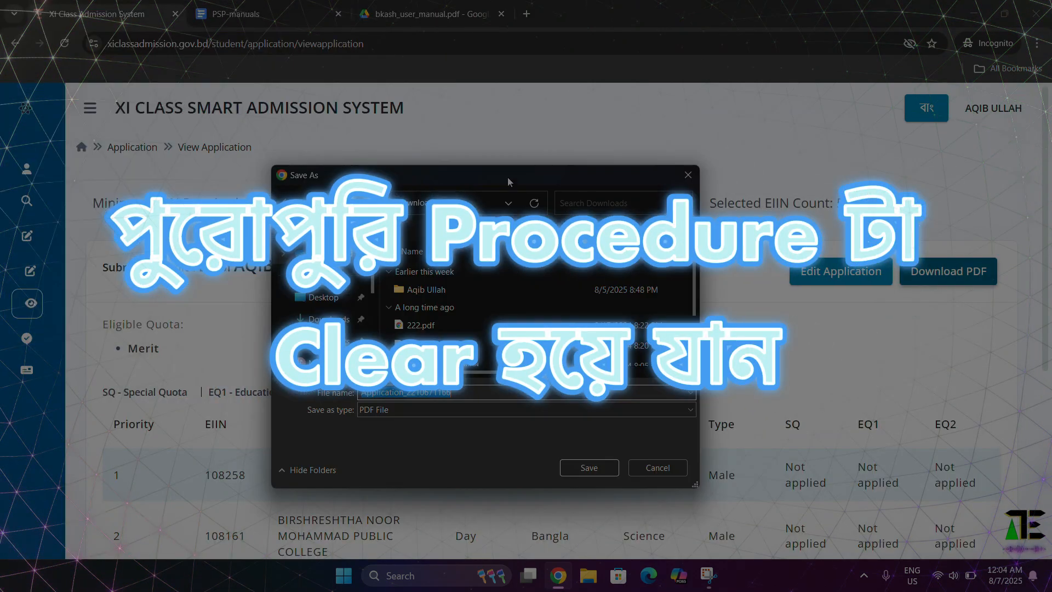
{"action": "left_click", "coordinate": [589, 467]}
{"action": "left_click", "coordinate": [993, 108]}
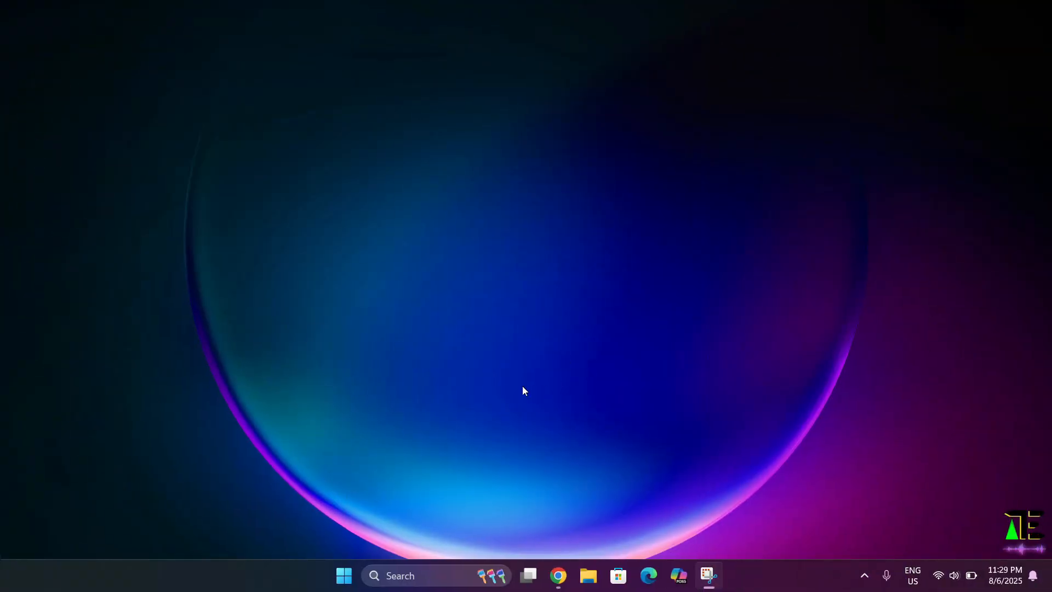
Restore the incognito Chrome window and search Google for 'xi class admission'.
{"action": "mouse_move", "coordinate": [553, 589]}
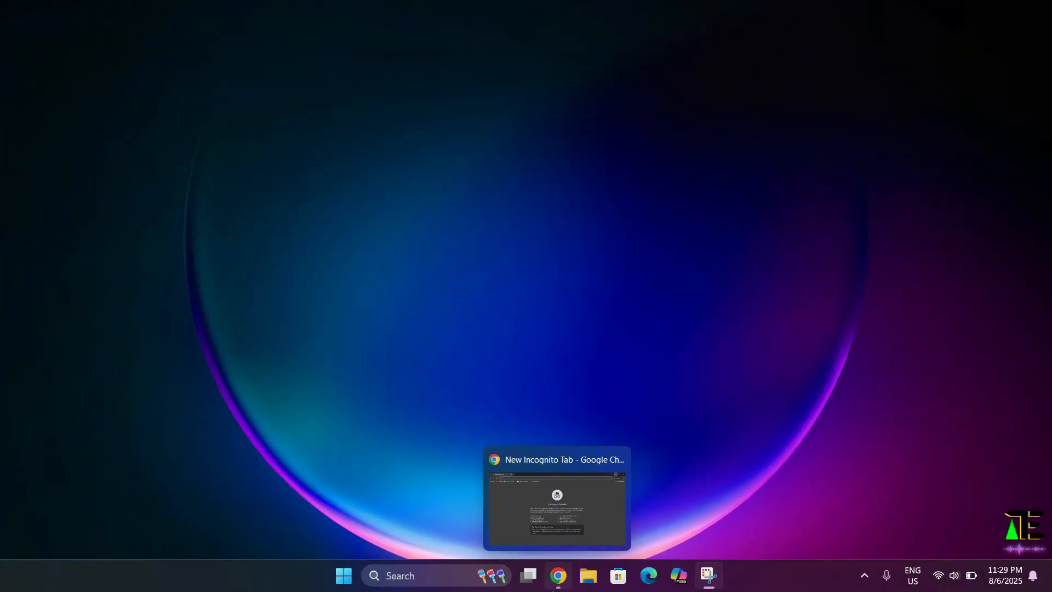
{"action": "left_click", "coordinate": [555, 582]}
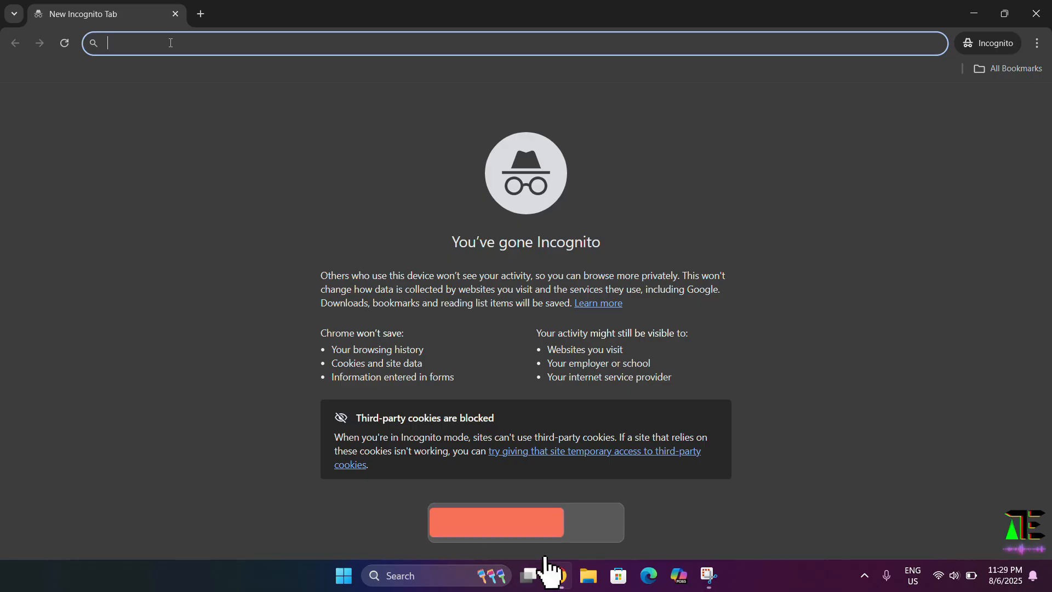
{"action": "type", "text": "xi"}
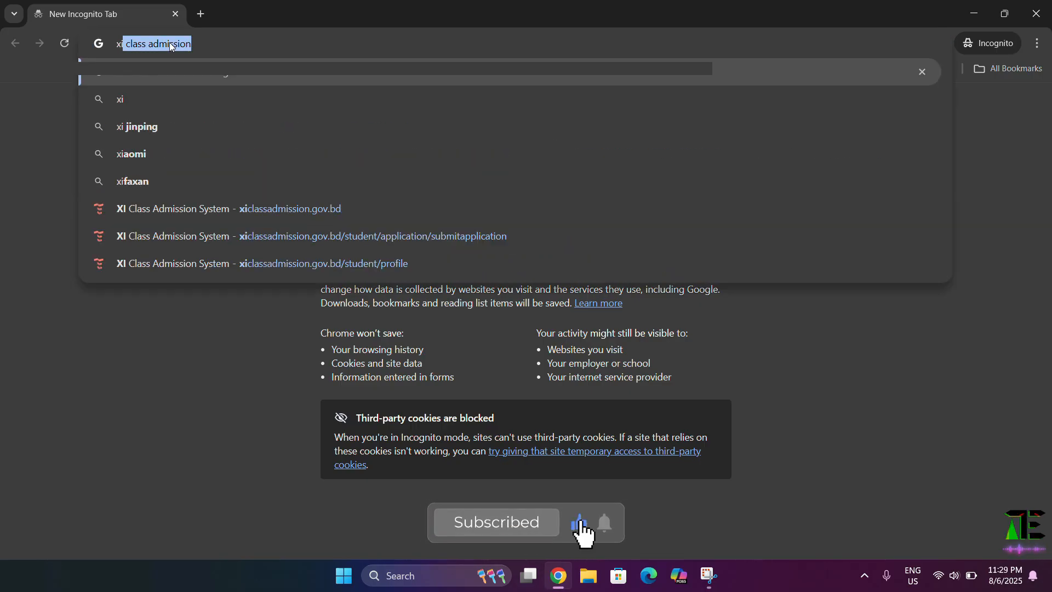
{"action": "key", "text": "Right"}
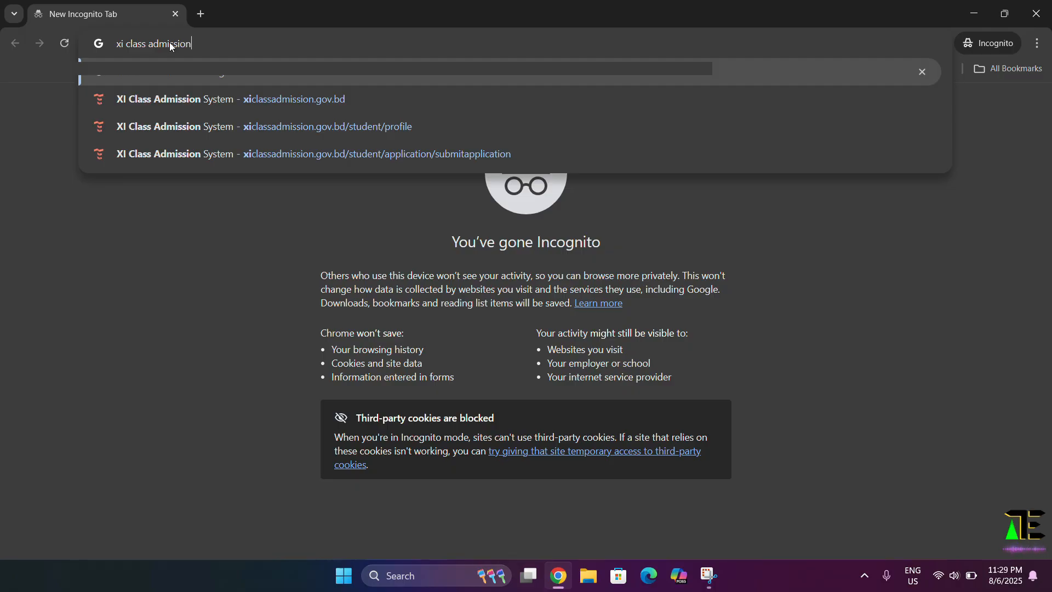
{"action": "key", "text": "Return"}
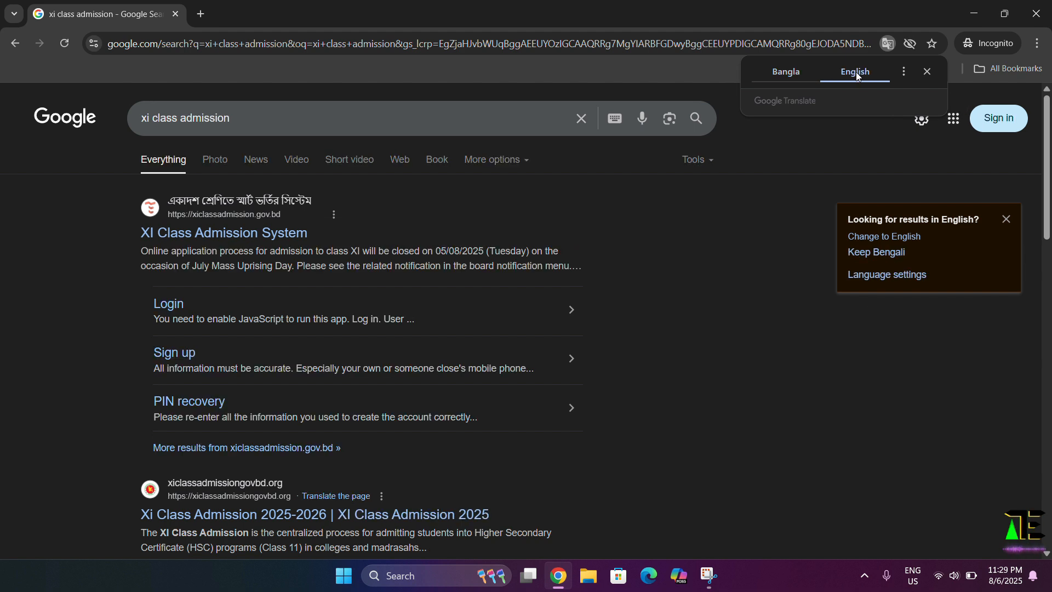
Open the XI Class Admission System site, switch it to English, and open Fee Payment Procedure.
{"action": "left_click", "coordinate": [928, 73]}
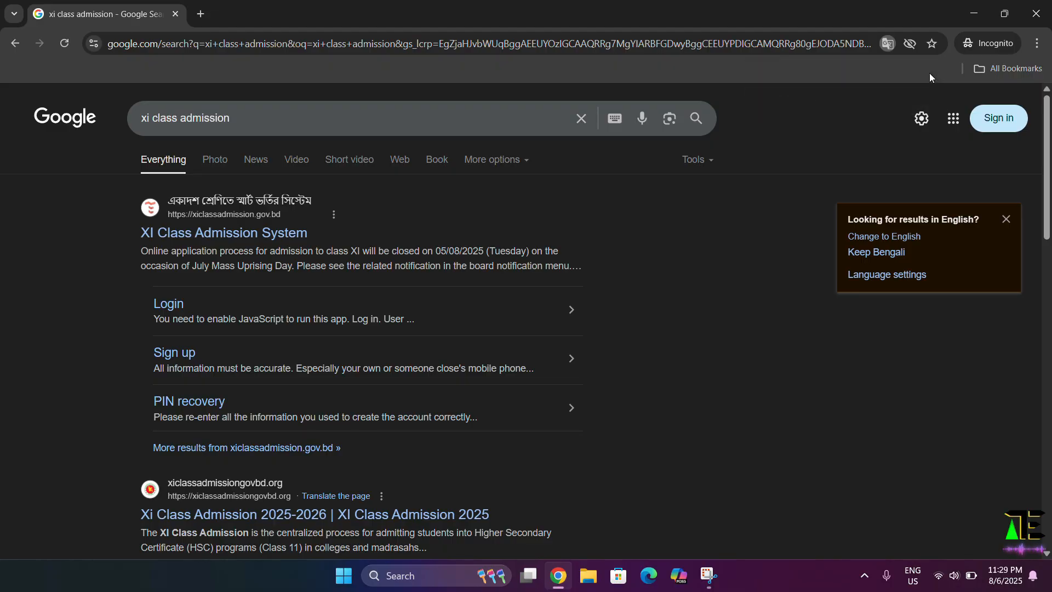
{"action": "left_click", "coordinate": [235, 236]}
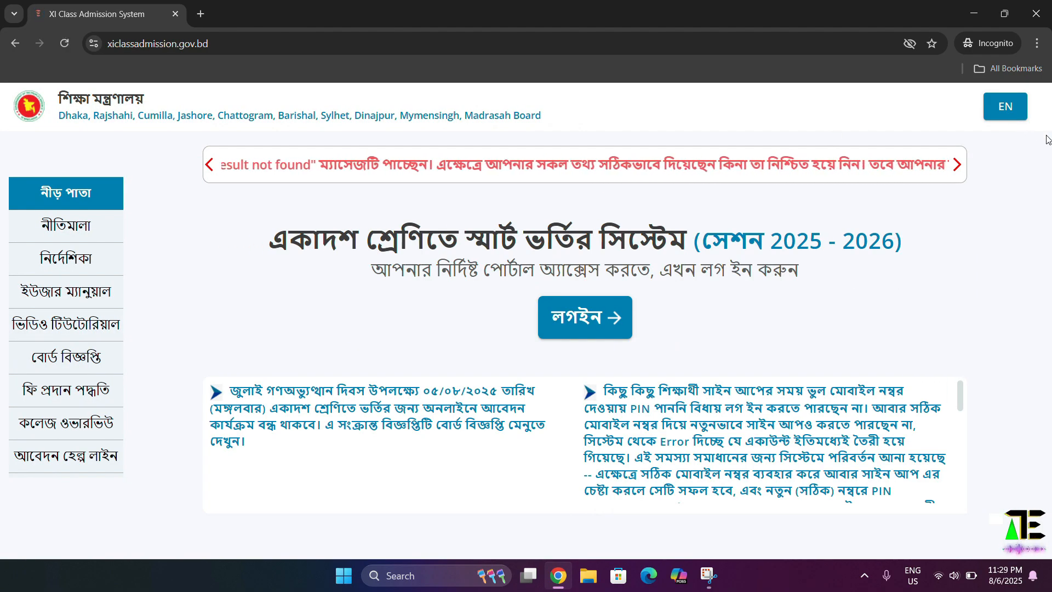
{"action": "left_click", "coordinate": [1010, 119]}
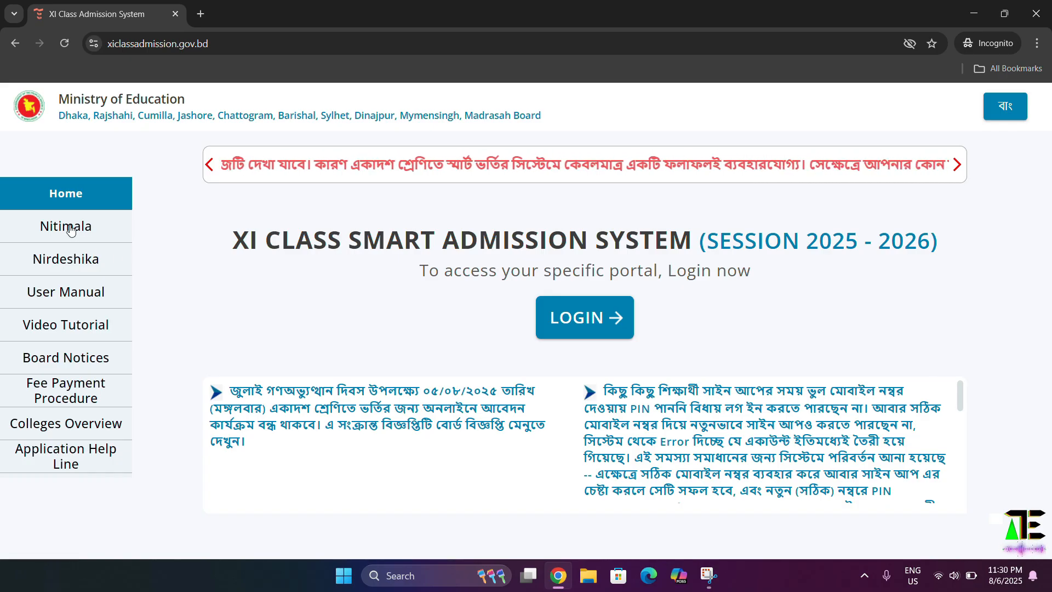
{"action": "left_click", "coordinate": [72, 396]}
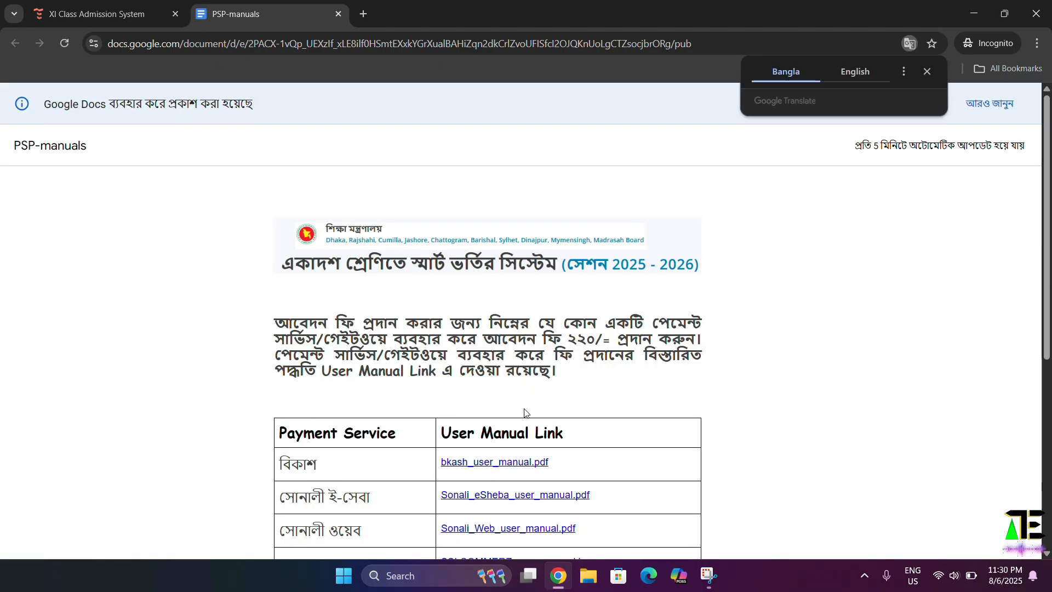
Scroll down the PSP-manuals page to the Payment Service / User Manual Link table.
{"action": "scroll", "coordinate": [510, 374], "scroll_direction": "down", "scroll_amount": 3}
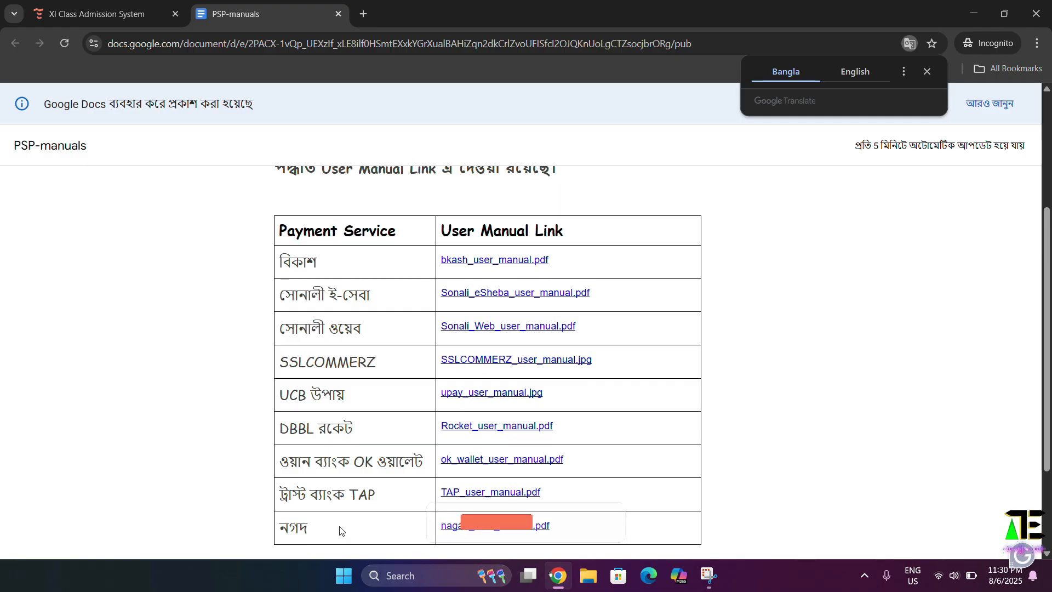
Open bkash_user_manual.pdf and scroll past its title banner to the app screenshots.
{"action": "left_click", "coordinate": [470, 262]}
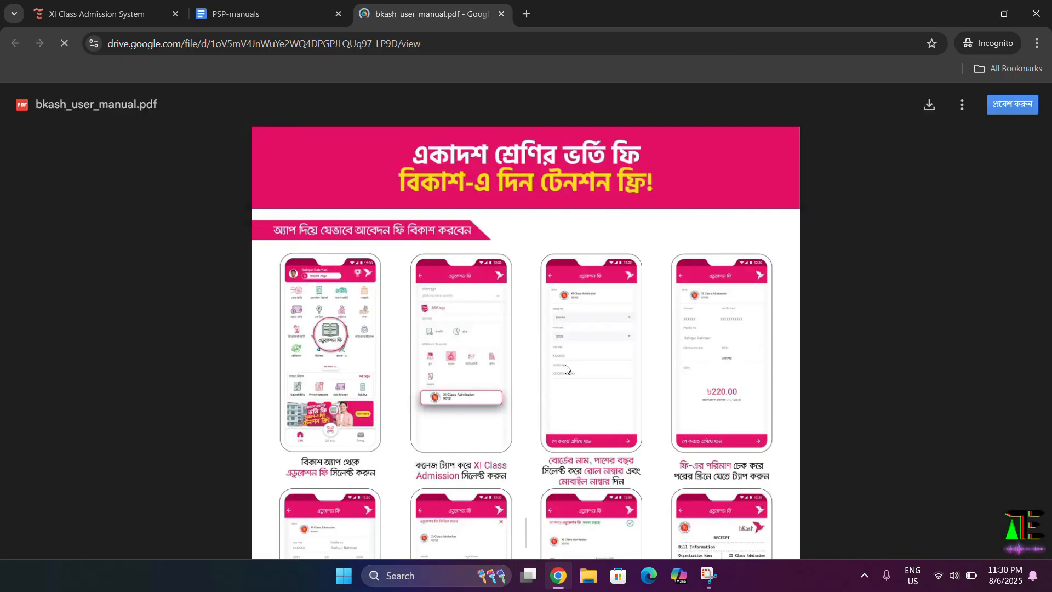
{"action": "scroll", "coordinate": [565, 369], "scroll_direction": "down", "scroll_amount": 2}
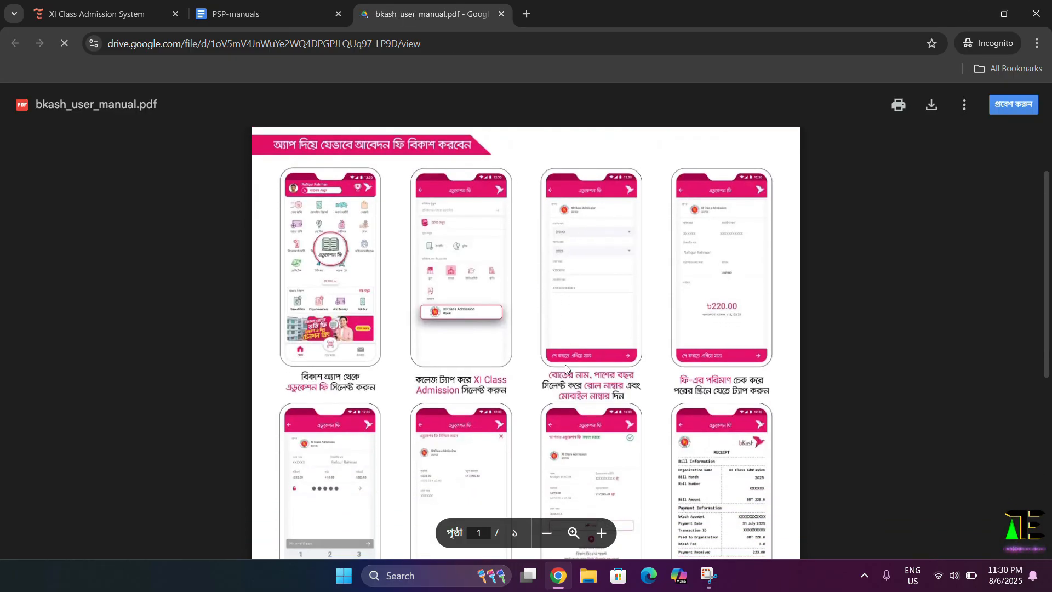
{"action": "scroll", "coordinate": [564, 363], "scroll_direction": "down", "scroll_amount": 1}
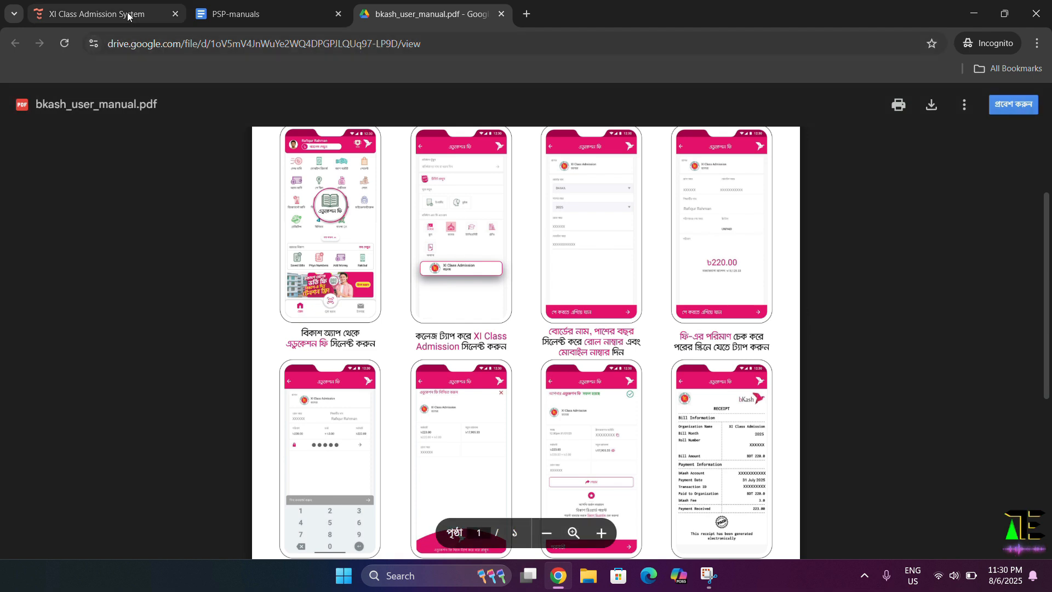
Log in on the admission site with the applicant's user ID and password, then review the profile.
{"action": "left_click", "coordinate": [108, 10]}
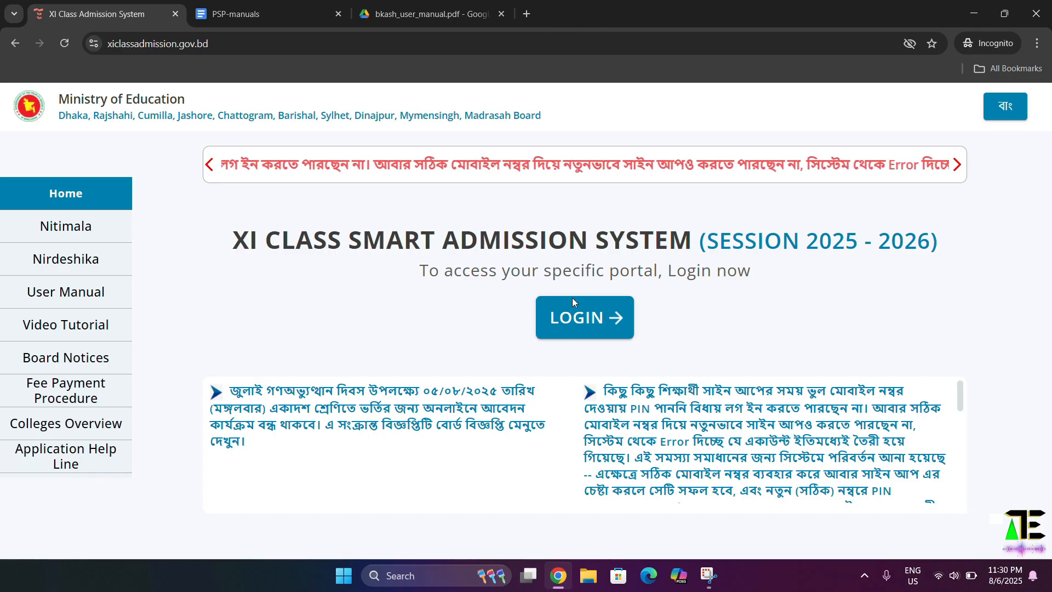
{"action": "left_click", "coordinate": [586, 323]}
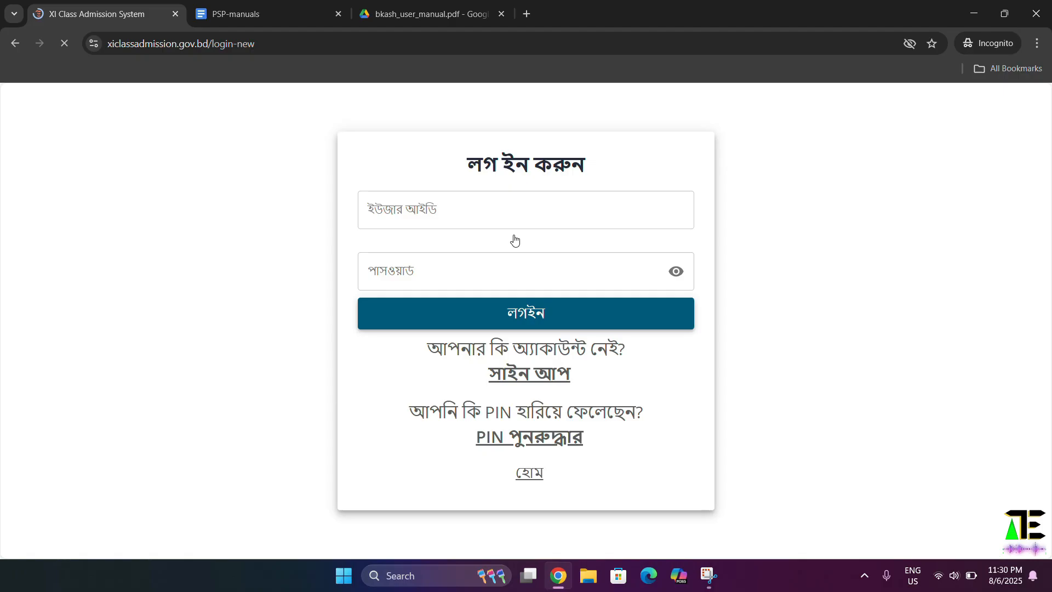
{"action": "left_click", "coordinate": [474, 211]}
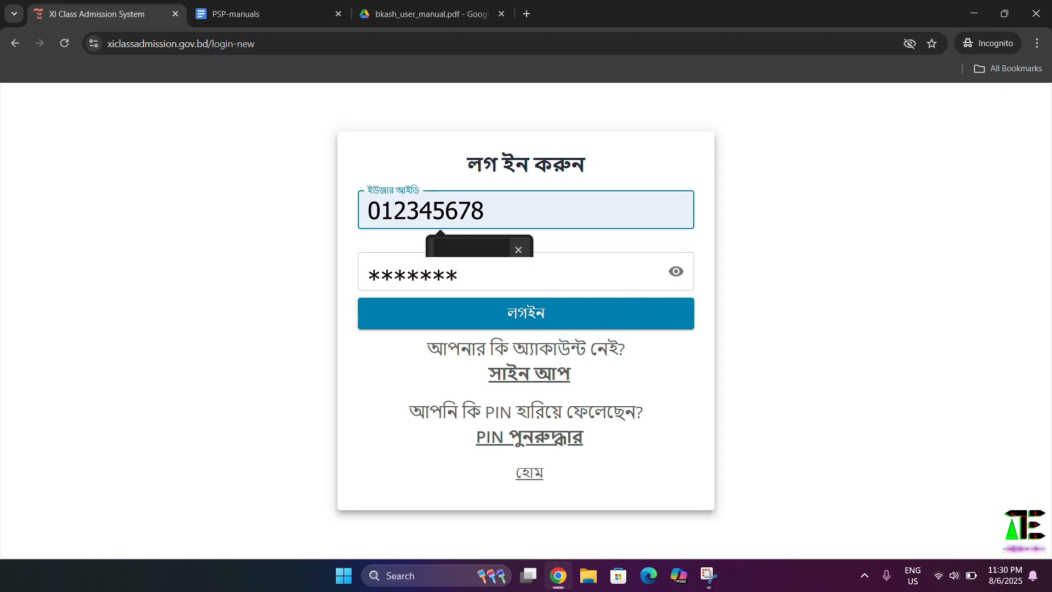
{"action": "left_click", "coordinate": [454, 271]}
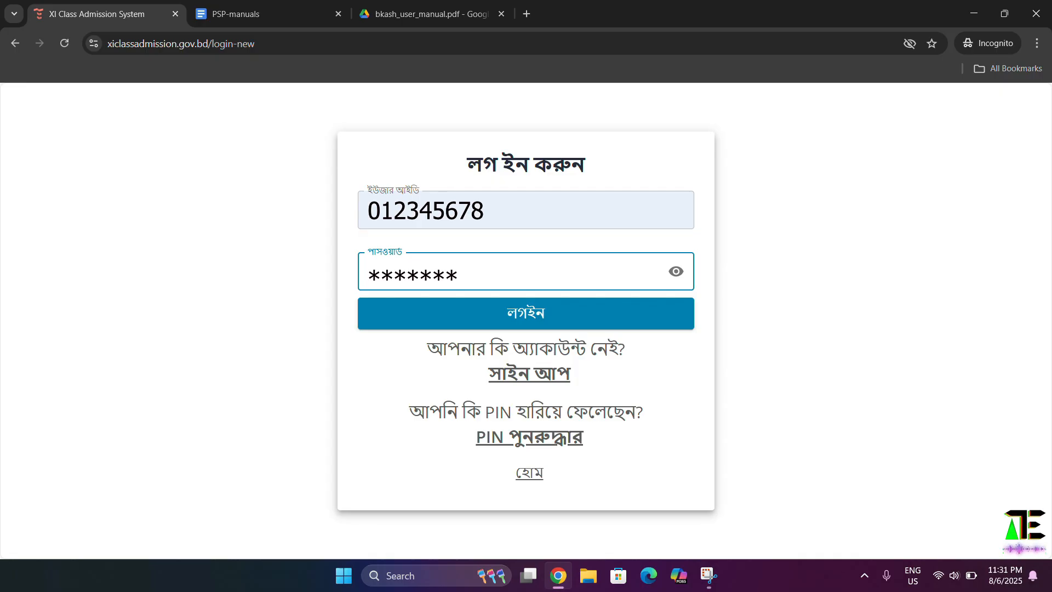
{"action": "left_click", "coordinate": [676, 272]}
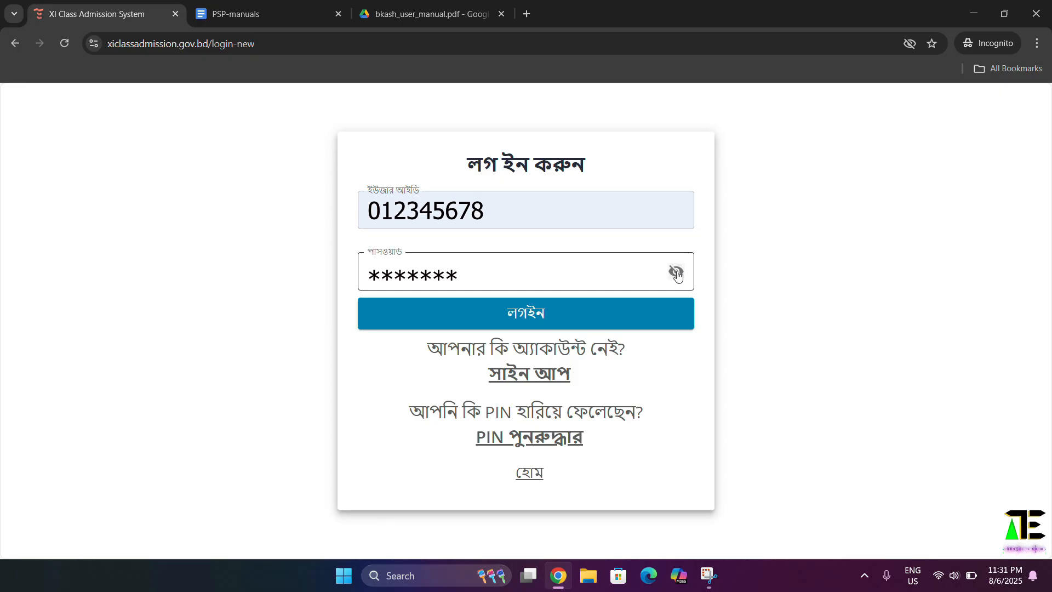
{"action": "left_click", "coordinate": [579, 320]}
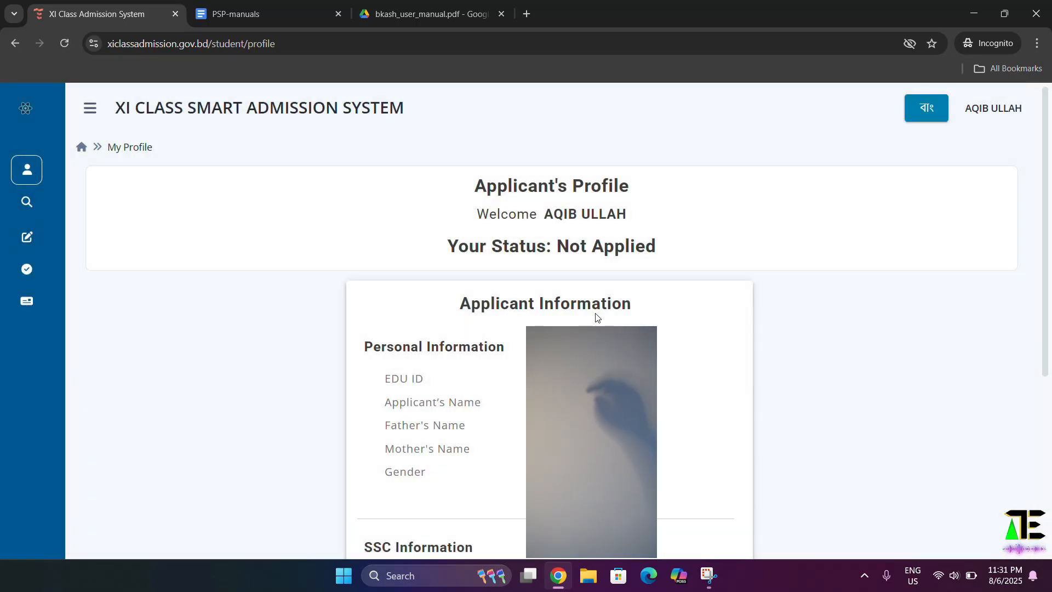
{"action": "scroll", "coordinate": [671, 353], "scroll_direction": "down", "scroll_amount": 1}
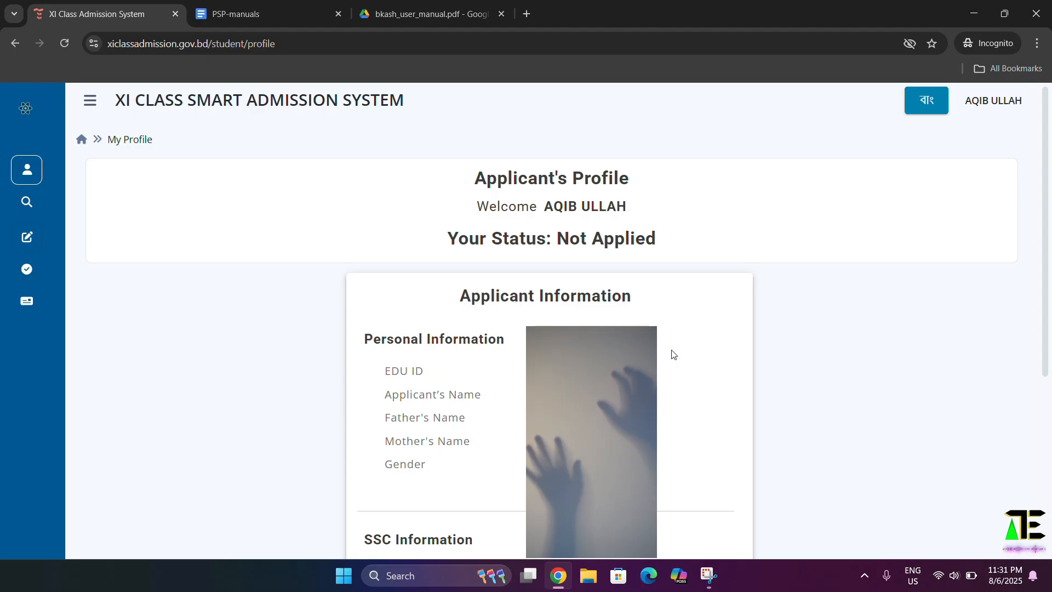
{"action": "scroll", "coordinate": [672, 353], "scroll_direction": "down", "scroll_amount": 3}
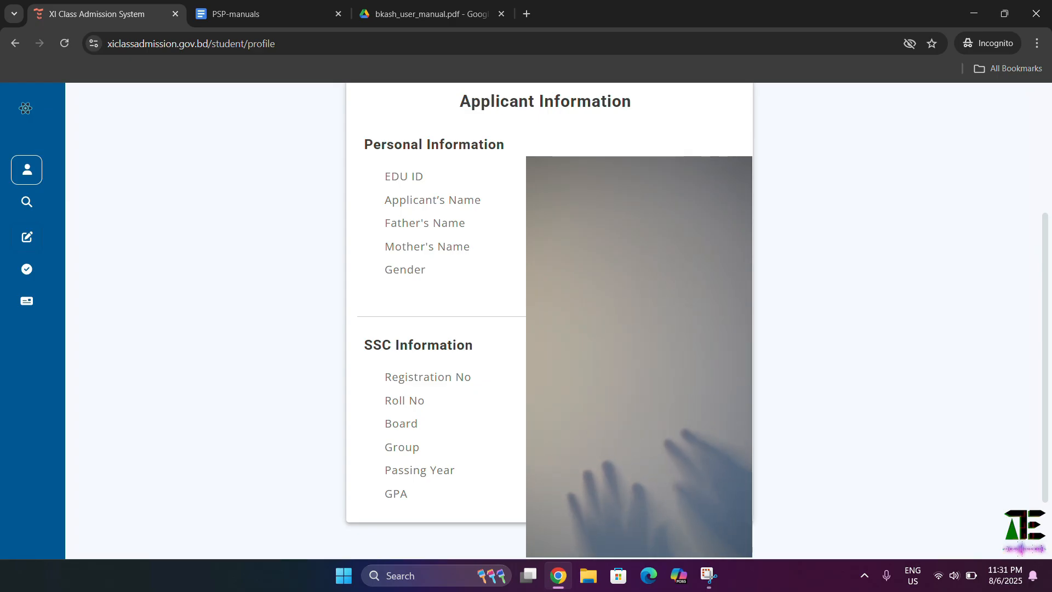
{"action": "scroll", "coordinate": [548, 320], "scroll_direction": "up", "scroll_amount": 3}
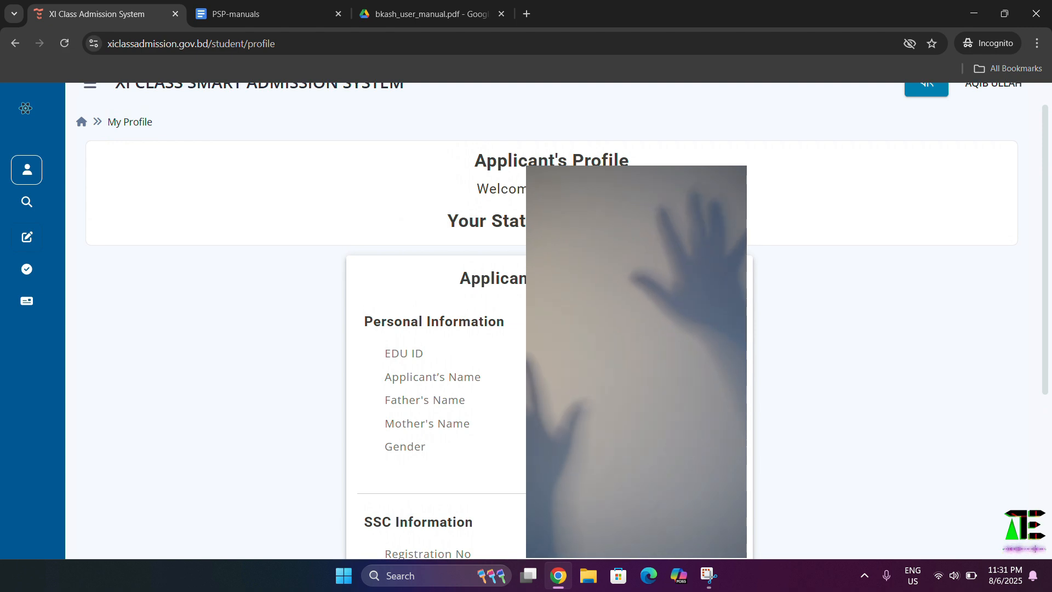
{"action": "scroll", "coordinate": [672, 354], "scroll_direction": "up", "scroll_amount": 1}
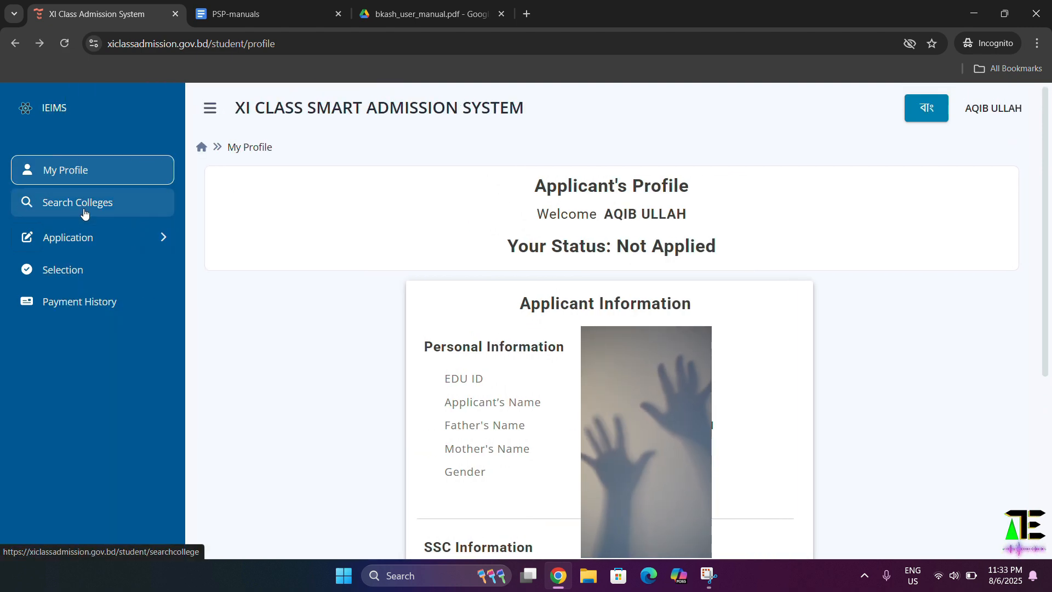
In Search Colleges, filter by board Dhaka, district Dhaka Mahanagari and thana Dhanmondi.
{"action": "left_click", "coordinate": [84, 213]}
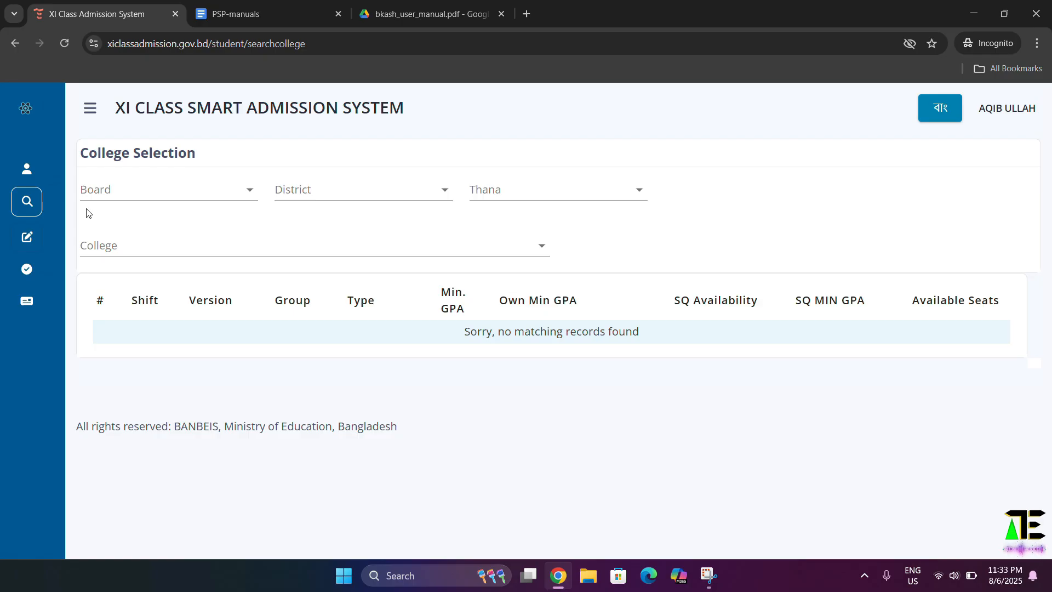
{"action": "left_click", "coordinate": [250, 190]}
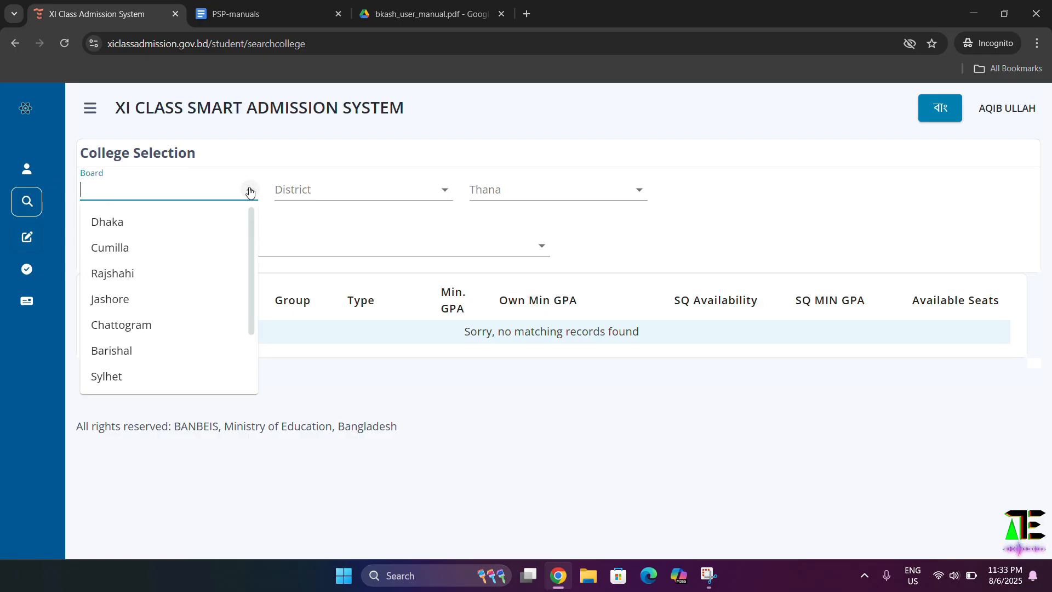
{"action": "left_click", "coordinate": [203, 222]}
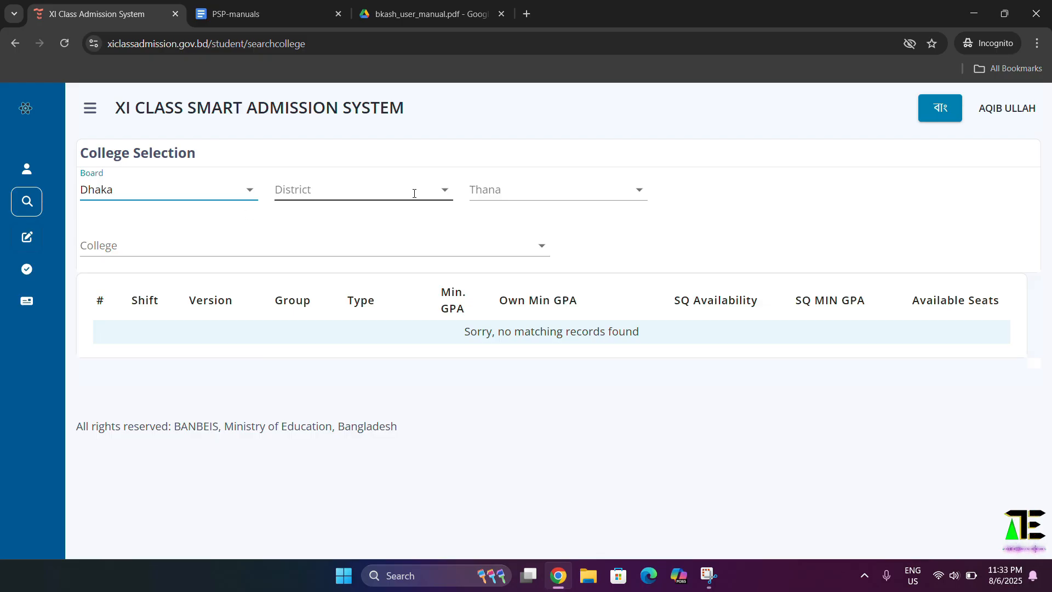
{"action": "left_click", "coordinate": [445, 189]}
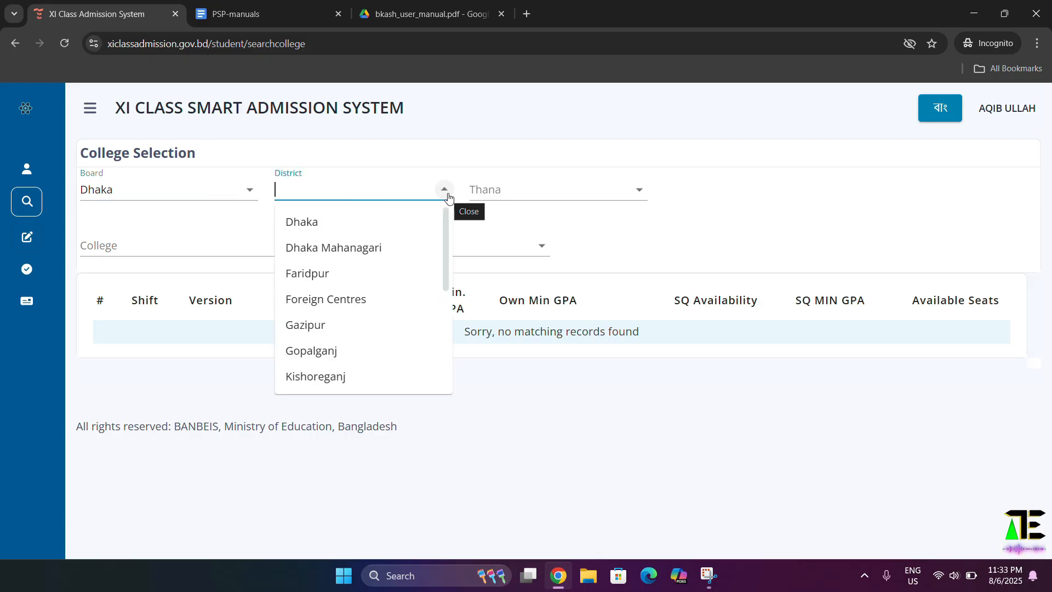
{"action": "left_click", "coordinate": [373, 258]}
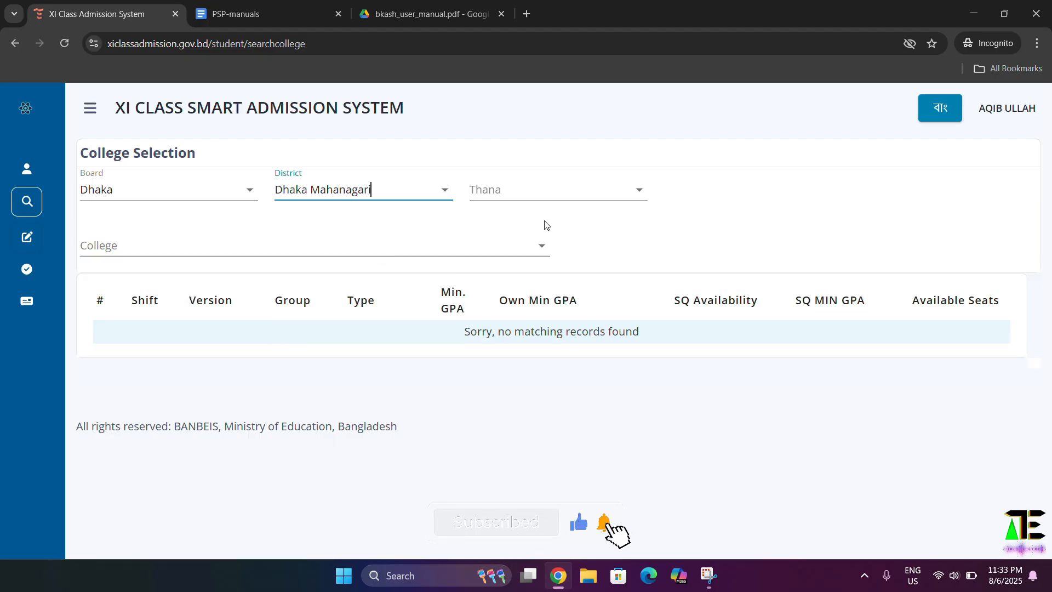
{"action": "left_click", "coordinate": [640, 192]}
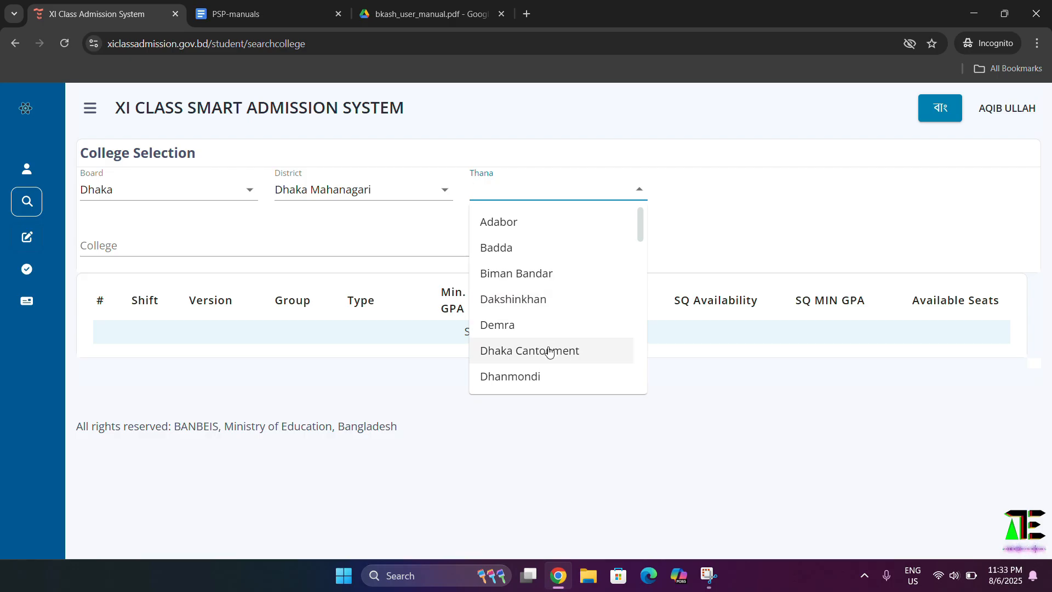
{"action": "left_click", "coordinate": [541, 377]}
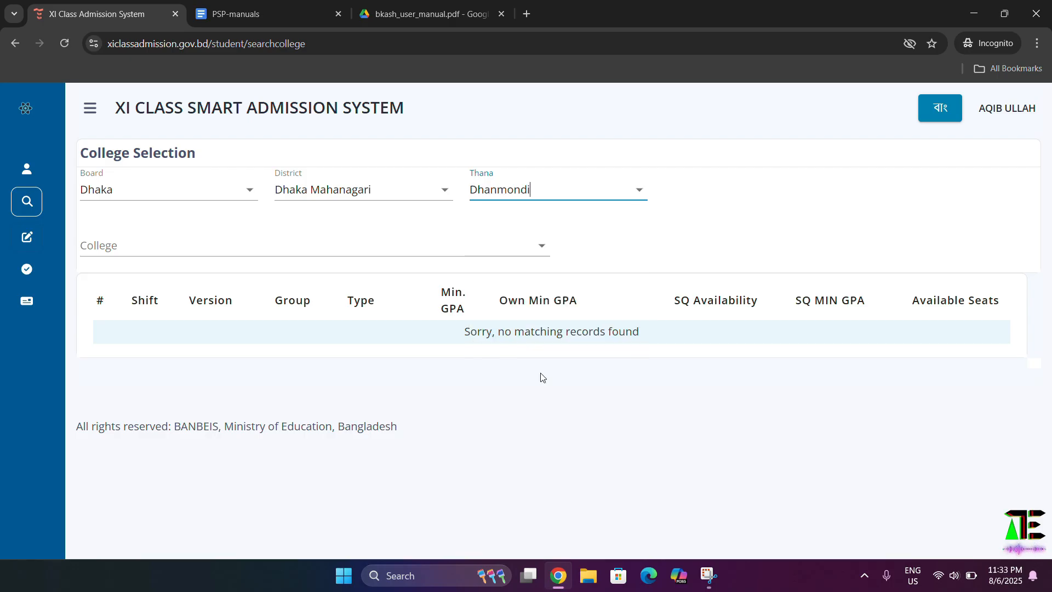
View seats for GOVERNMENT LABORATORY HIGH SCHOOL, then for 134632 - DHANMONDI COLLEGE.
{"action": "left_click", "coordinate": [544, 247]}
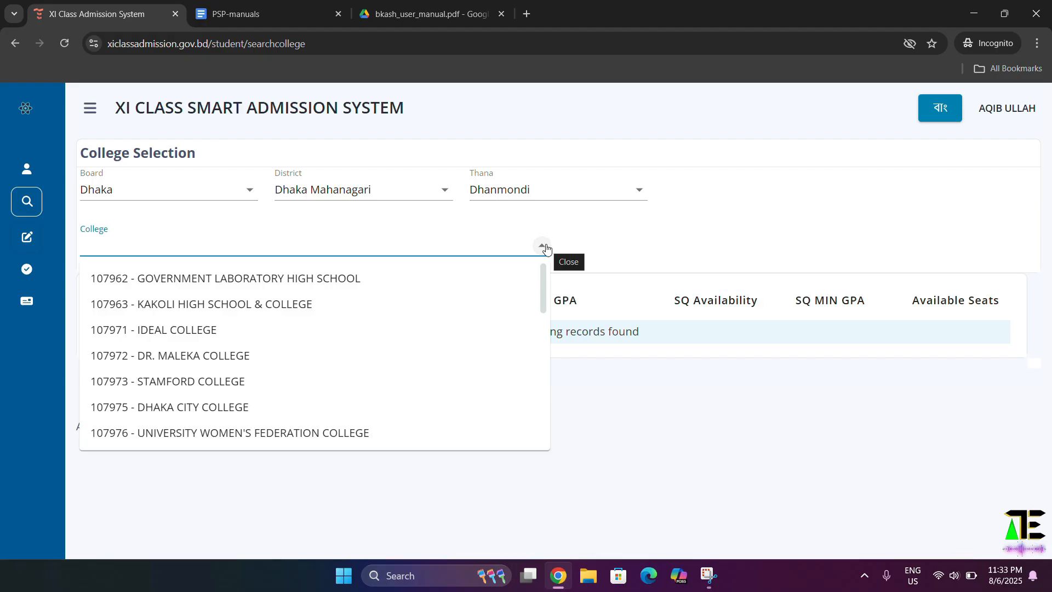
{"action": "left_click", "coordinate": [467, 277]}
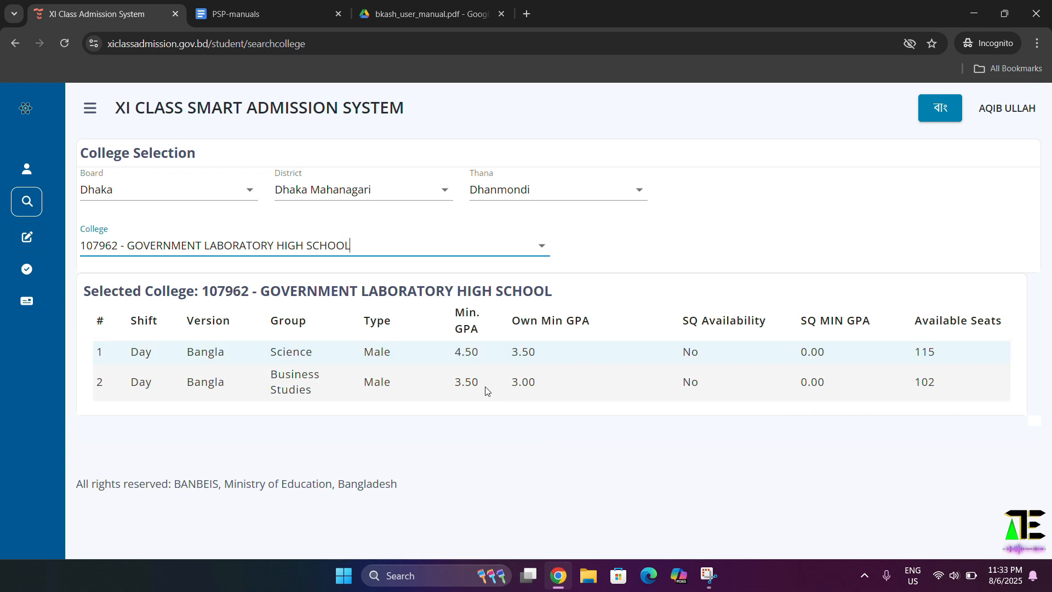
{"action": "left_click", "coordinate": [537, 250]}
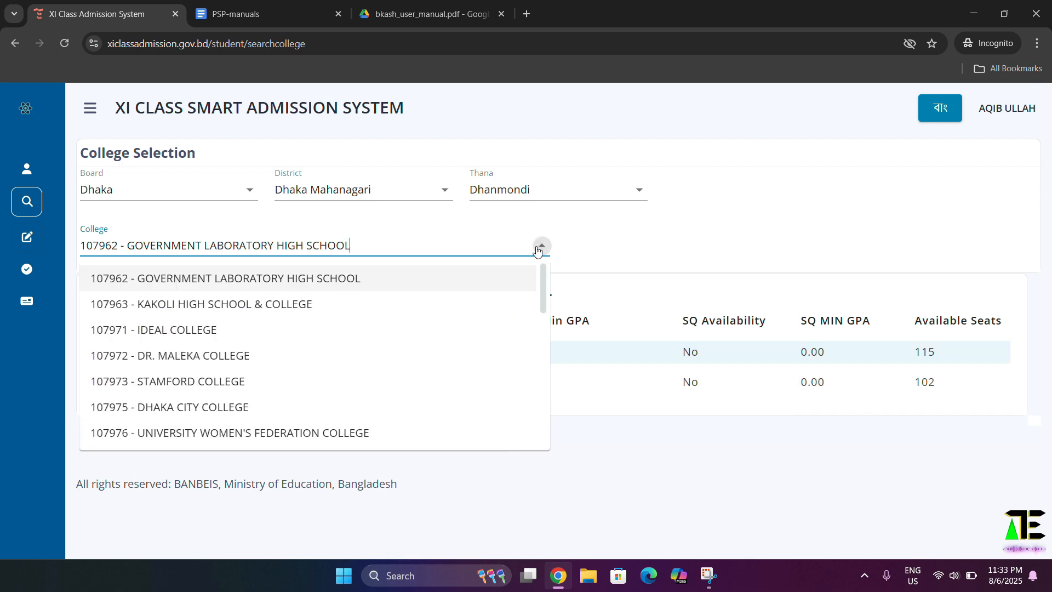
{"action": "scroll", "coordinate": [402, 406], "scroll_direction": "down", "scroll_amount": 3}
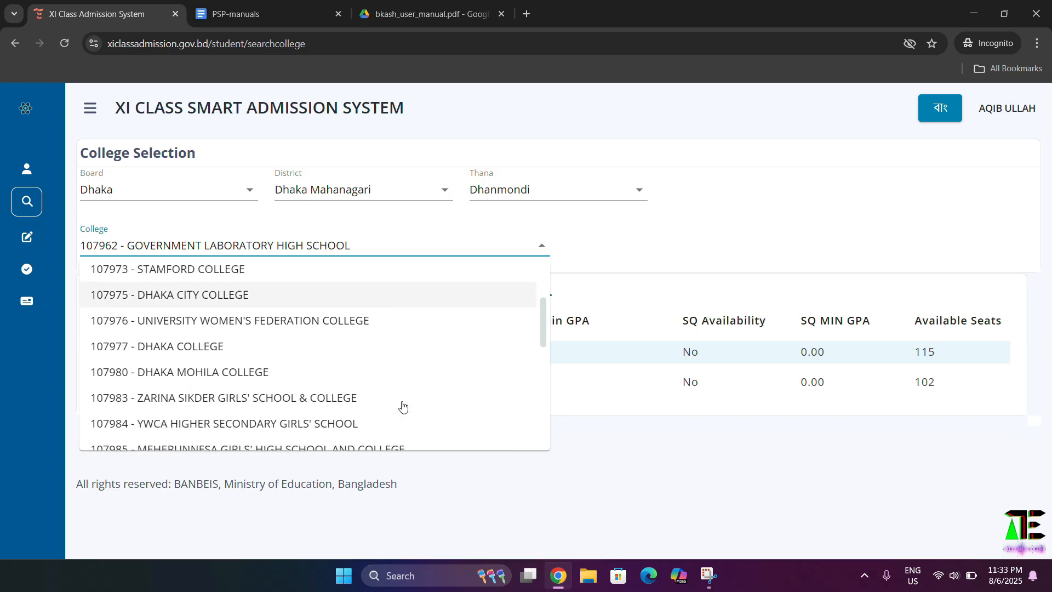
{"action": "scroll", "coordinate": [402, 405], "scroll_direction": "down", "scroll_amount": 3}
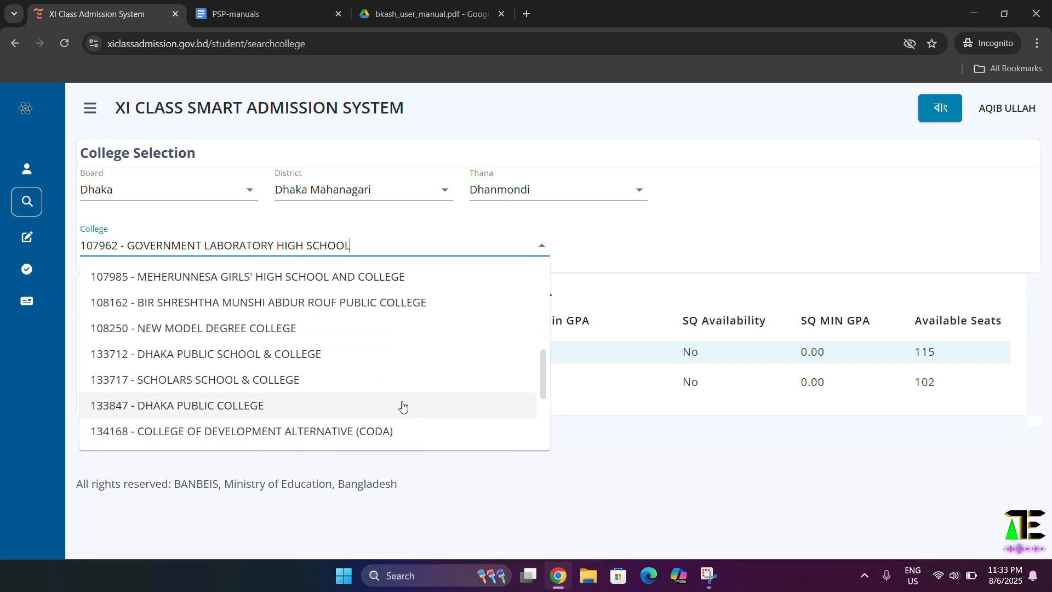
{"action": "scroll", "coordinate": [402, 405], "scroll_direction": "down", "scroll_amount": 3}
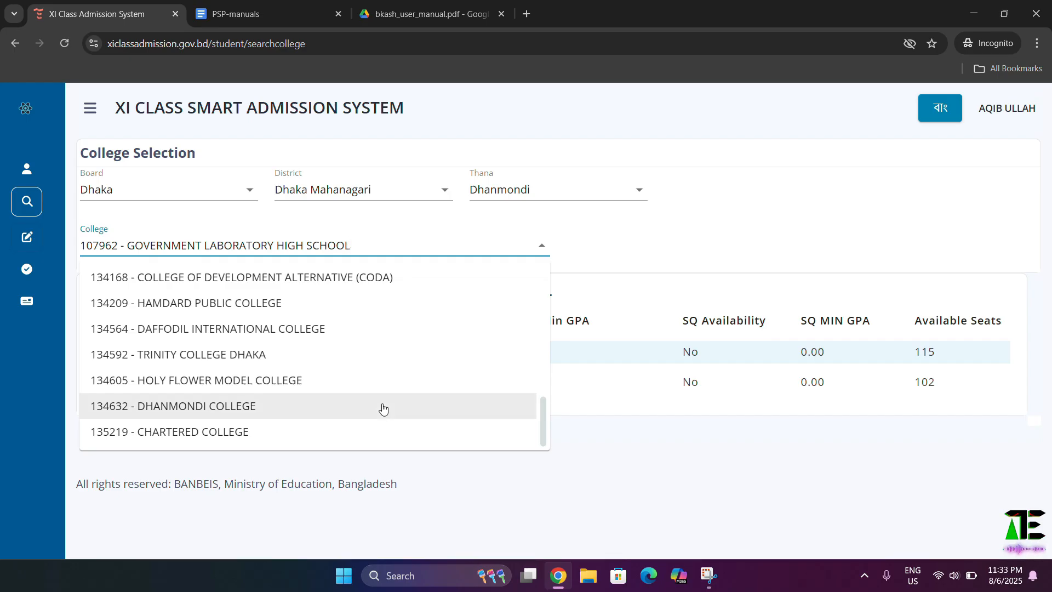
{"action": "left_click", "coordinate": [383, 406]}
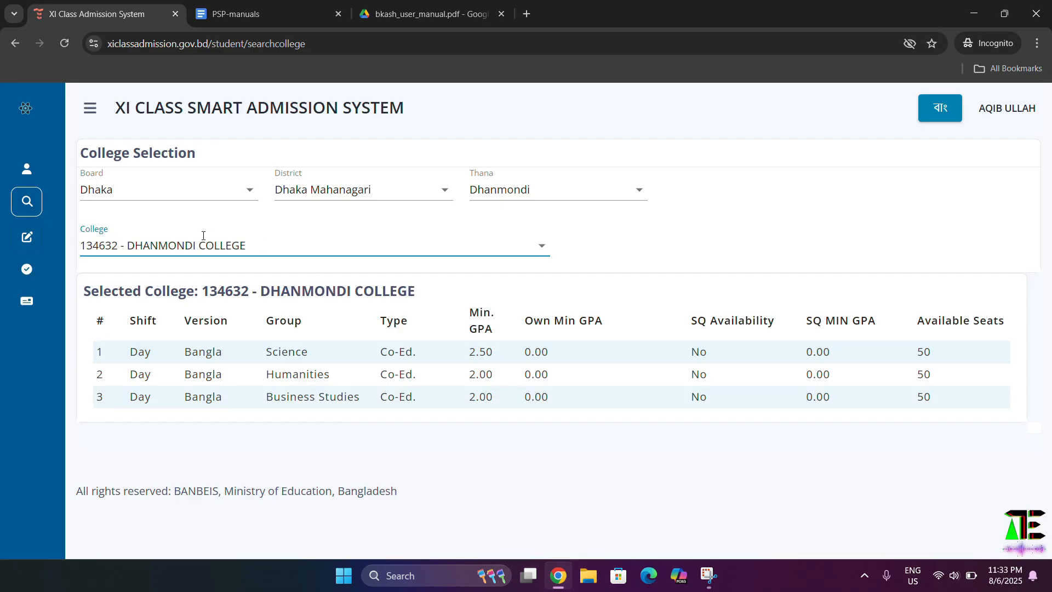
Return to the Applicant's Profile and go to Application > Make Application.
{"action": "mouse_move", "coordinate": [26, 183]}
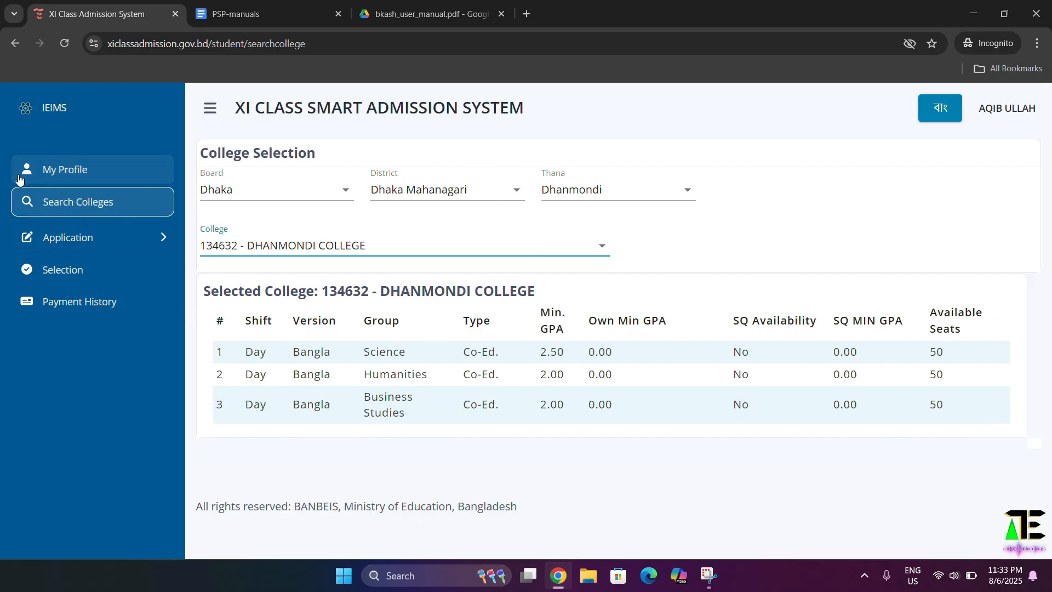
{"action": "left_click", "coordinate": [49, 170]}
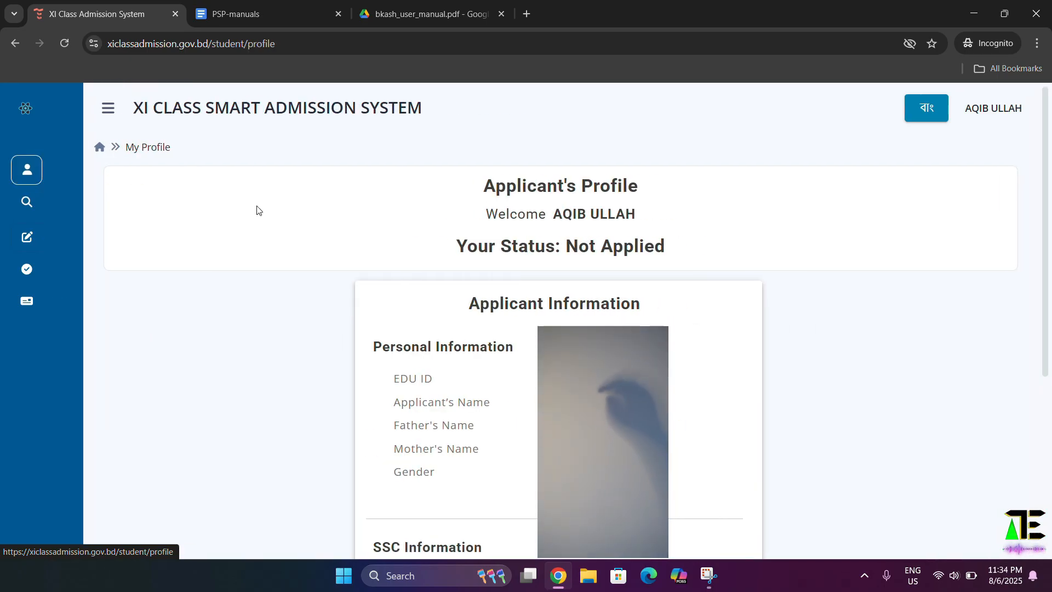
{"action": "mouse_move", "coordinate": [58, 192]}
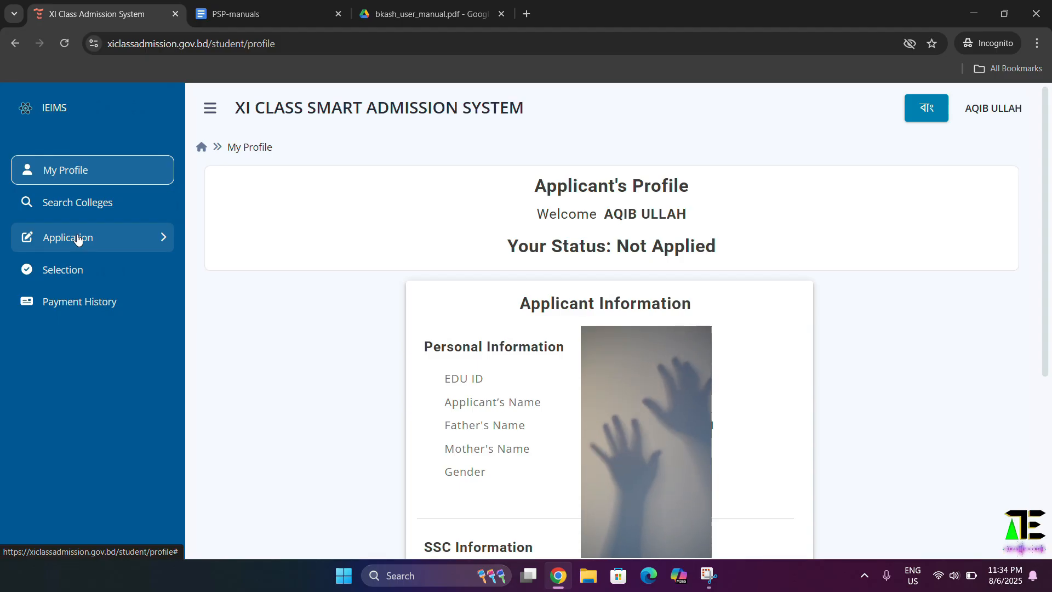
{"action": "left_click", "coordinate": [78, 237]}
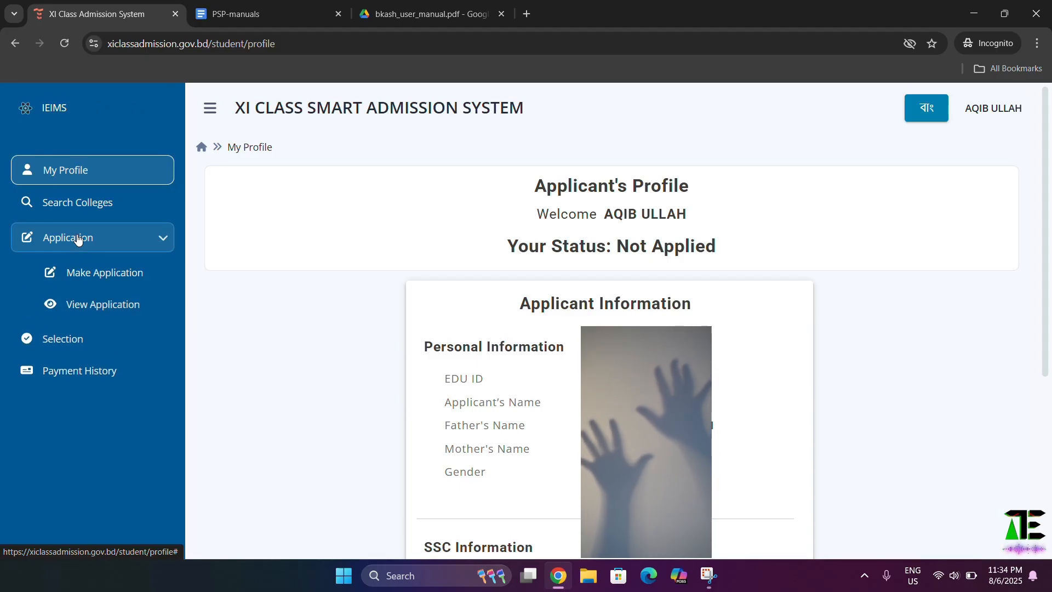
{"action": "left_click", "coordinate": [113, 273]}
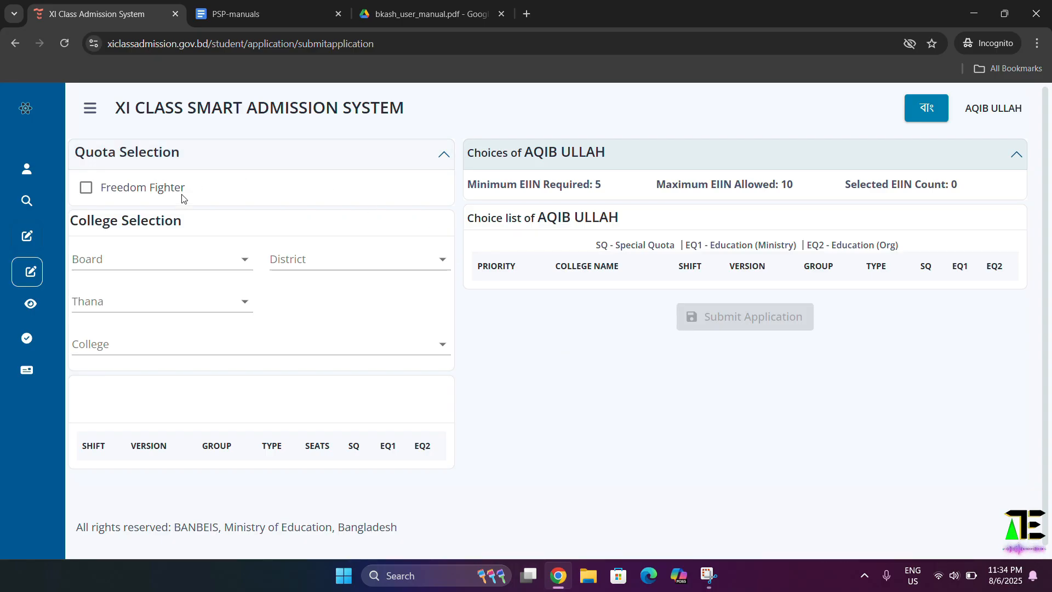
{"action": "left_click", "coordinate": [88, 188]}
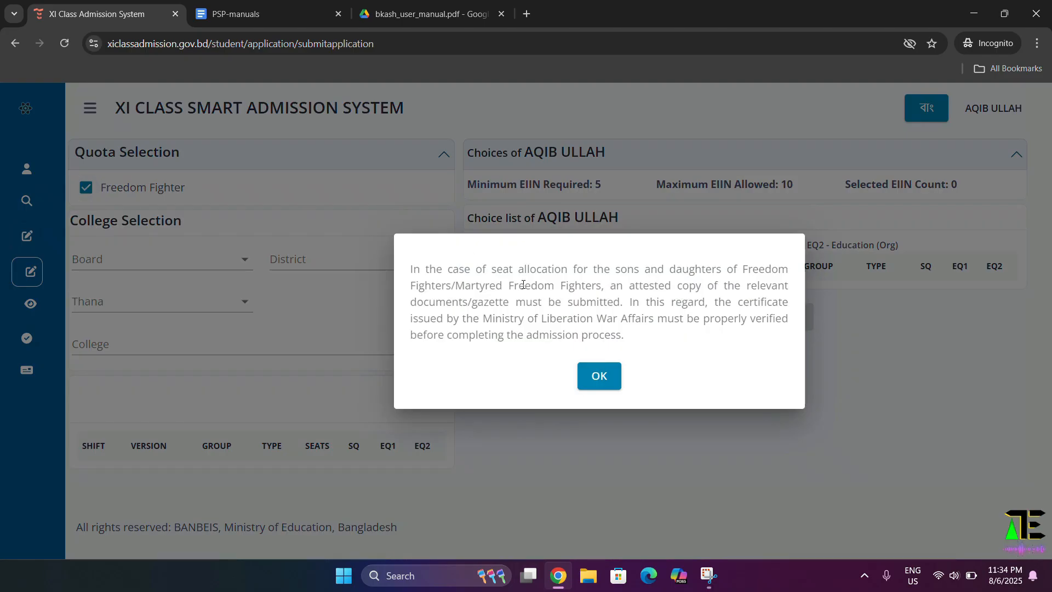
{"action": "left_click", "coordinate": [603, 386]}
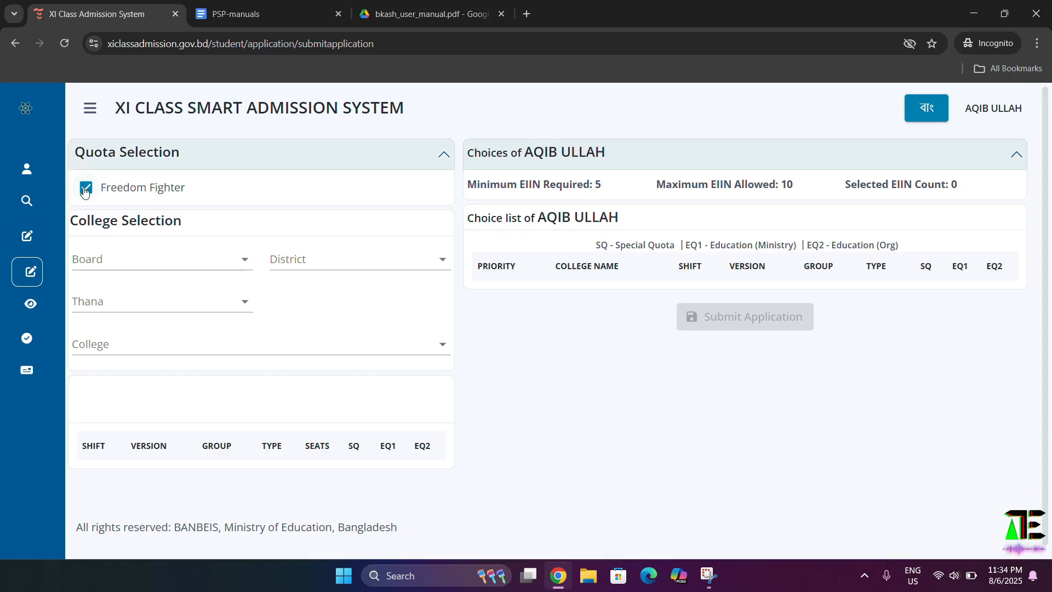
{"action": "left_click", "coordinate": [84, 190]}
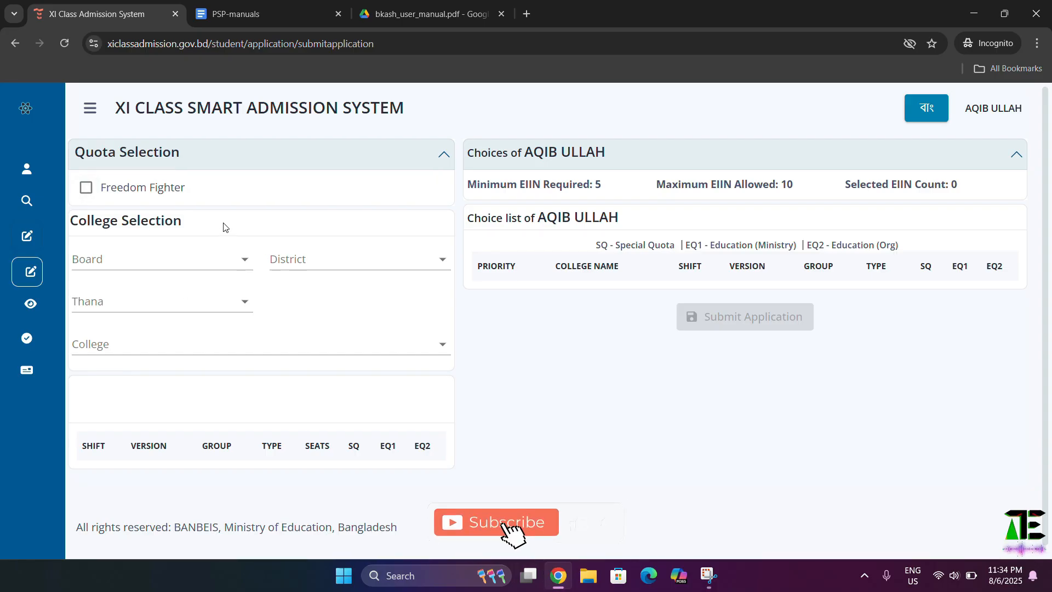
{"action": "left_click", "coordinate": [244, 266]}
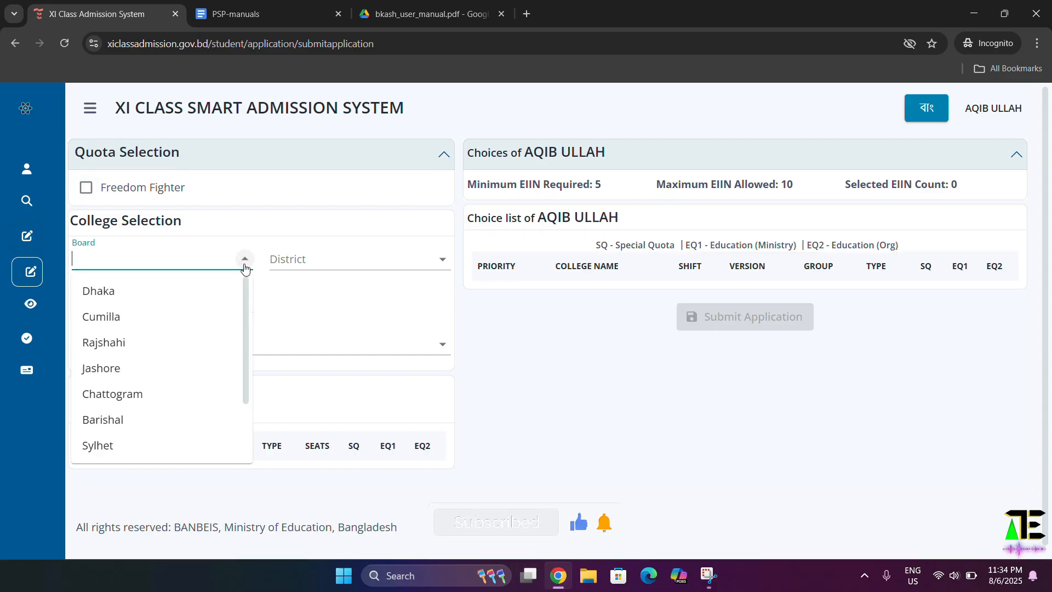
Set board Dhaka, district Dhaka Mahanagari and thana Dhanmondi, then list Dhanmondi's colleges.
{"action": "left_click", "coordinate": [201, 294]}
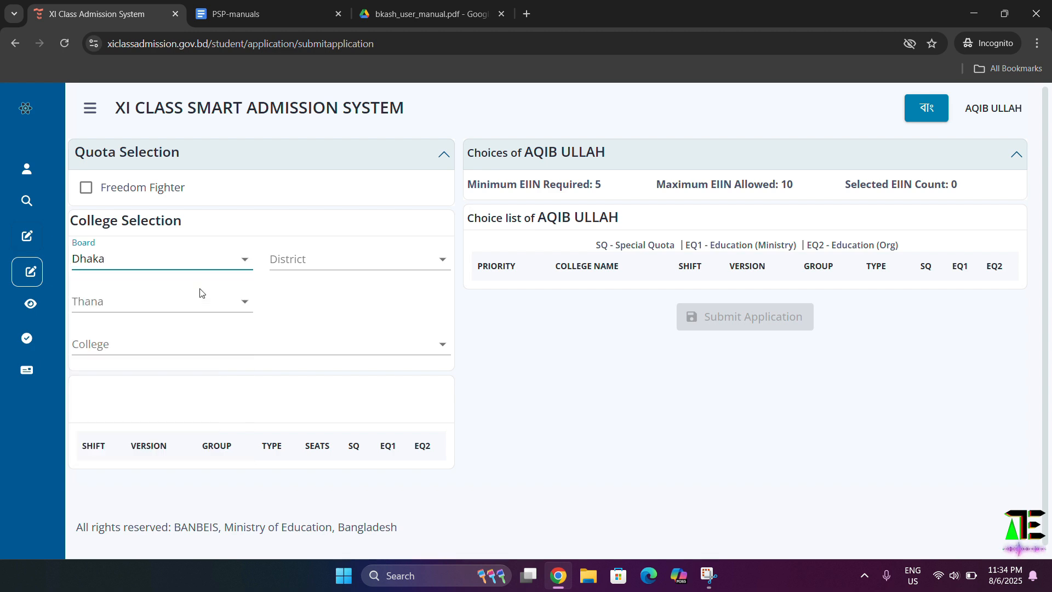
{"action": "left_click", "coordinate": [442, 262]}
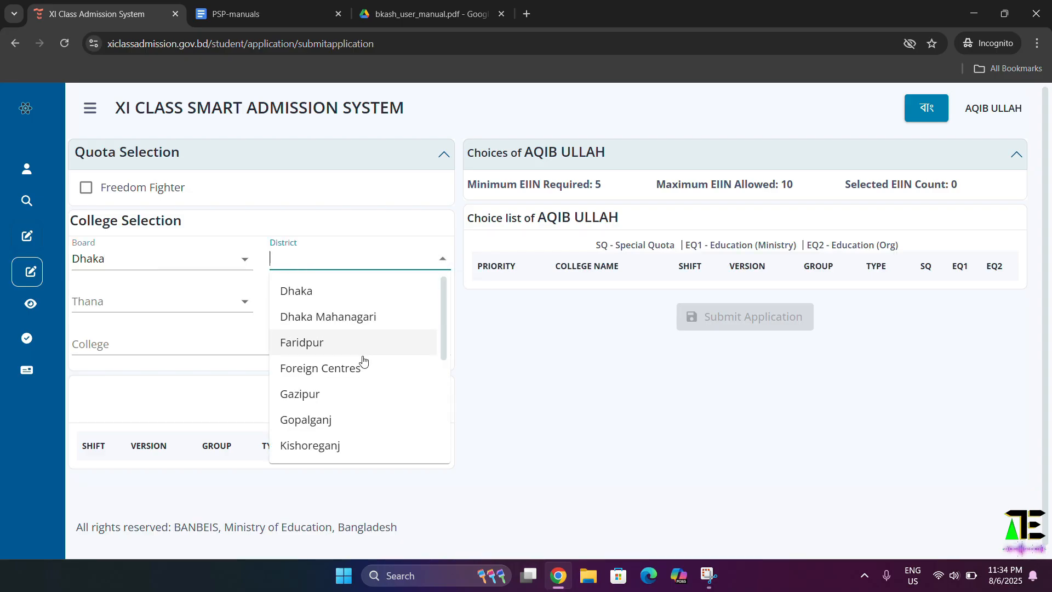
{"action": "left_click", "coordinate": [383, 311]}
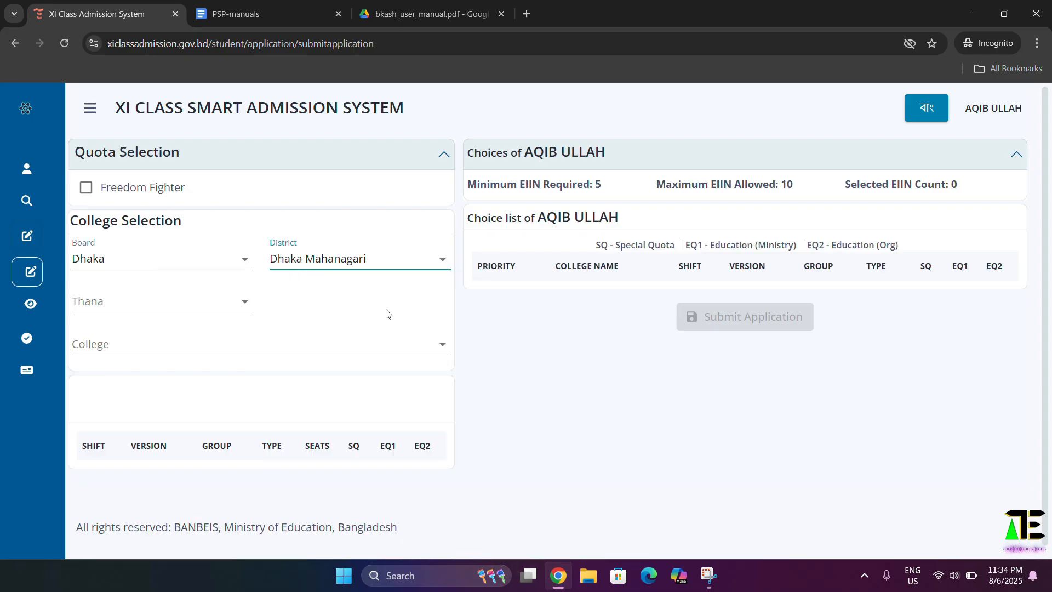
{"action": "left_click", "coordinate": [245, 302]}
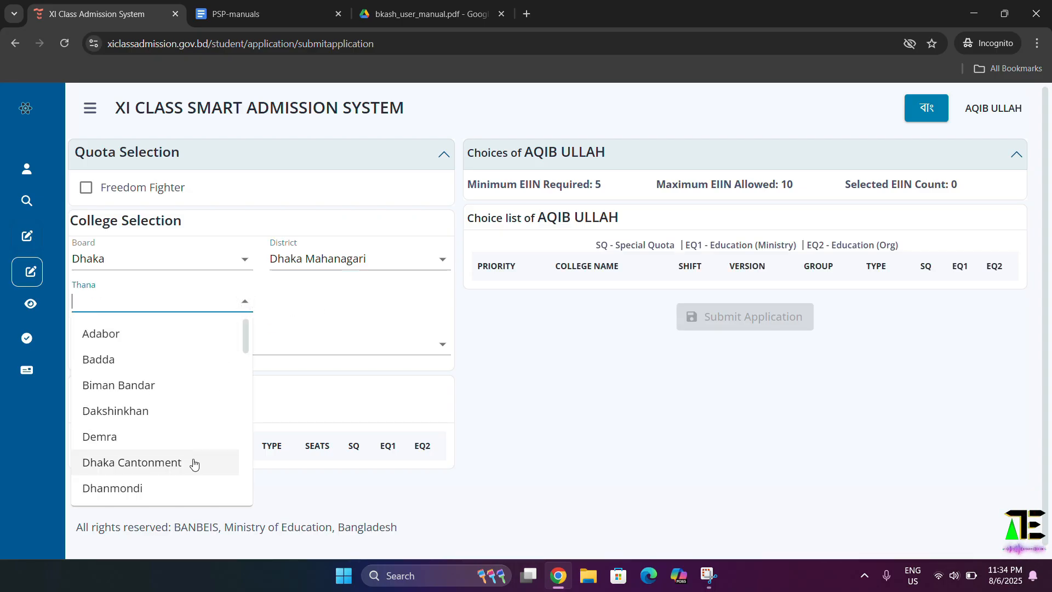
{"action": "left_click", "coordinate": [176, 487]}
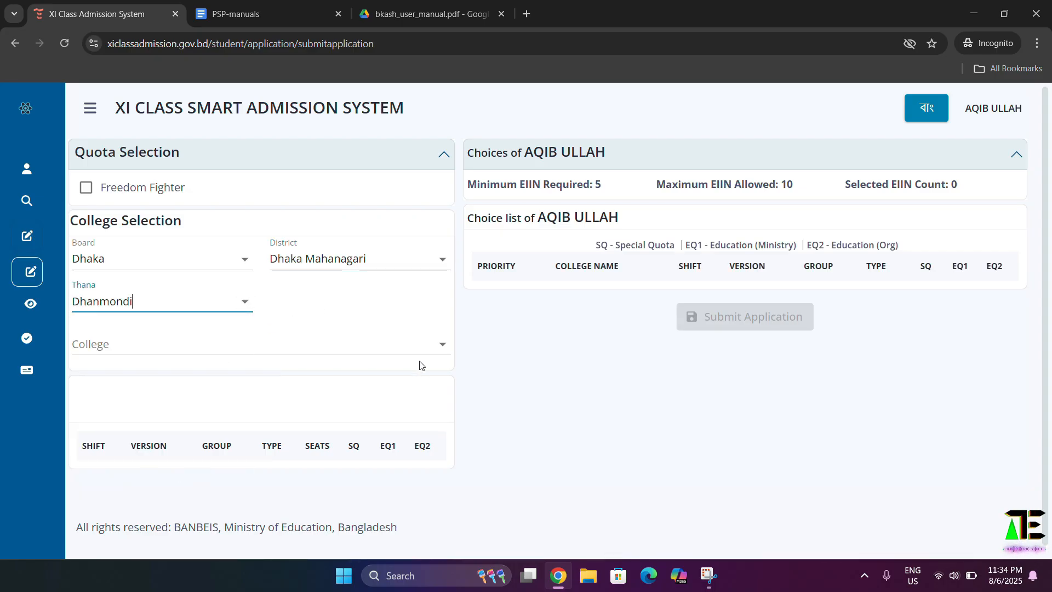
{"action": "left_click", "coordinate": [439, 346]}
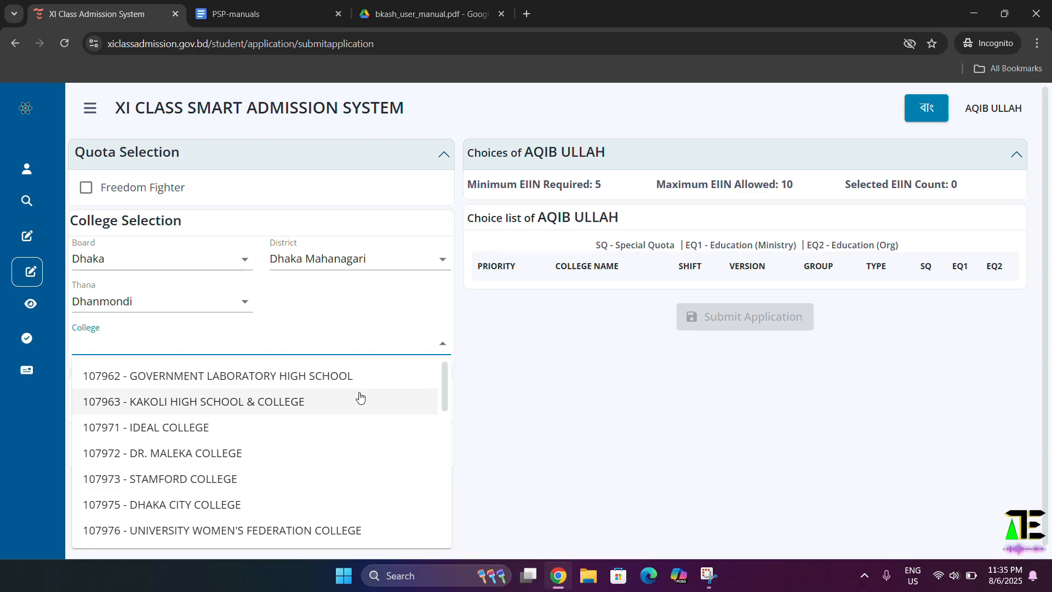
Add DHAKA CITY COLLEGE's Day Bangla Science group as the first choice.
{"action": "left_click", "coordinate": [242, 503]}
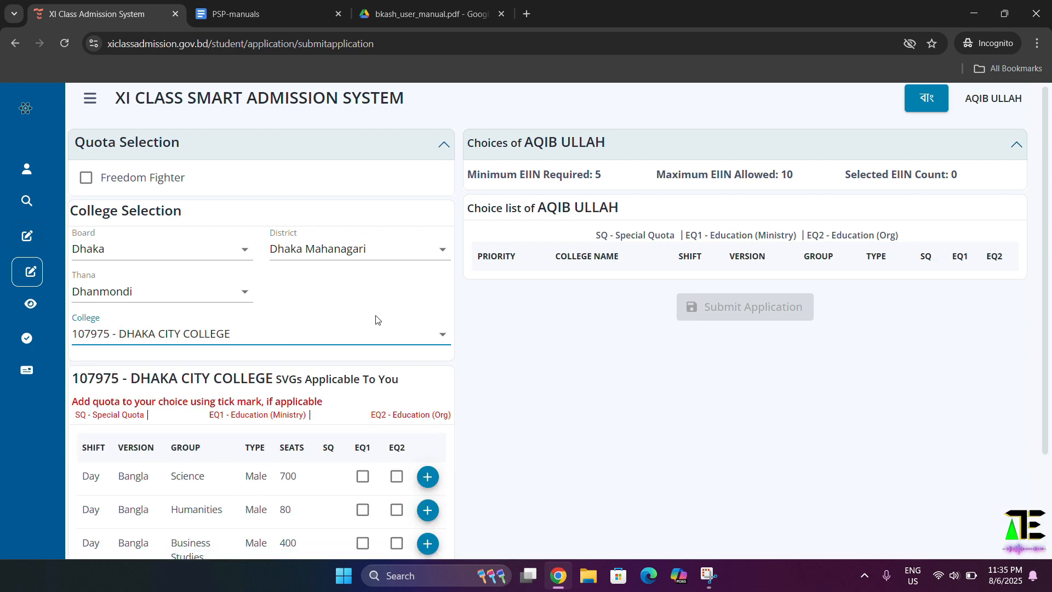
{"action": "scroll", "coordinate": [375, 320], "scroll_direction": "down", "scroll_amount": 2}
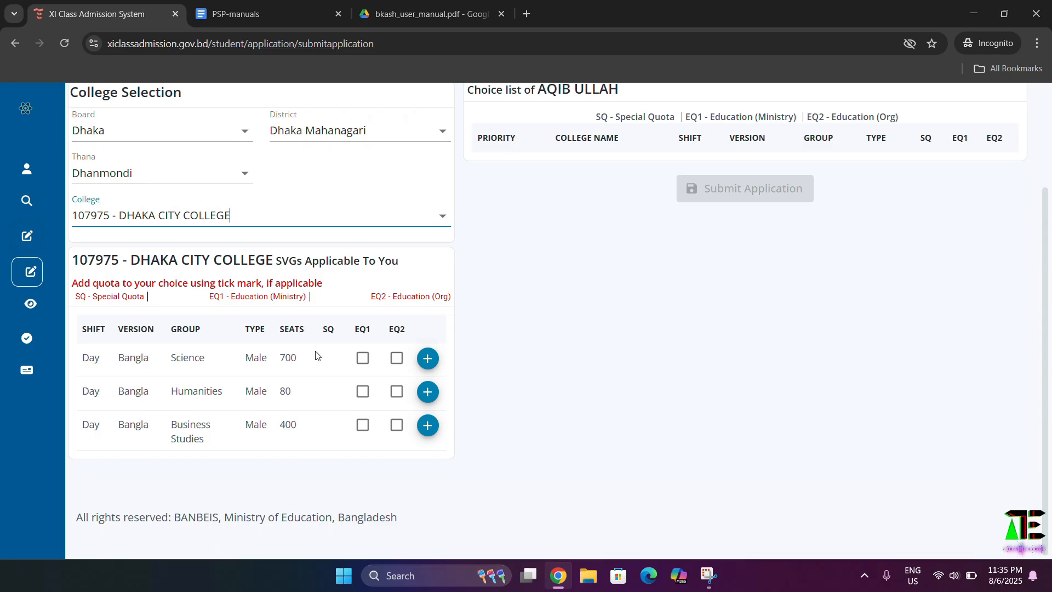
{"action": "left_click", "coordinate": [426, 360]}
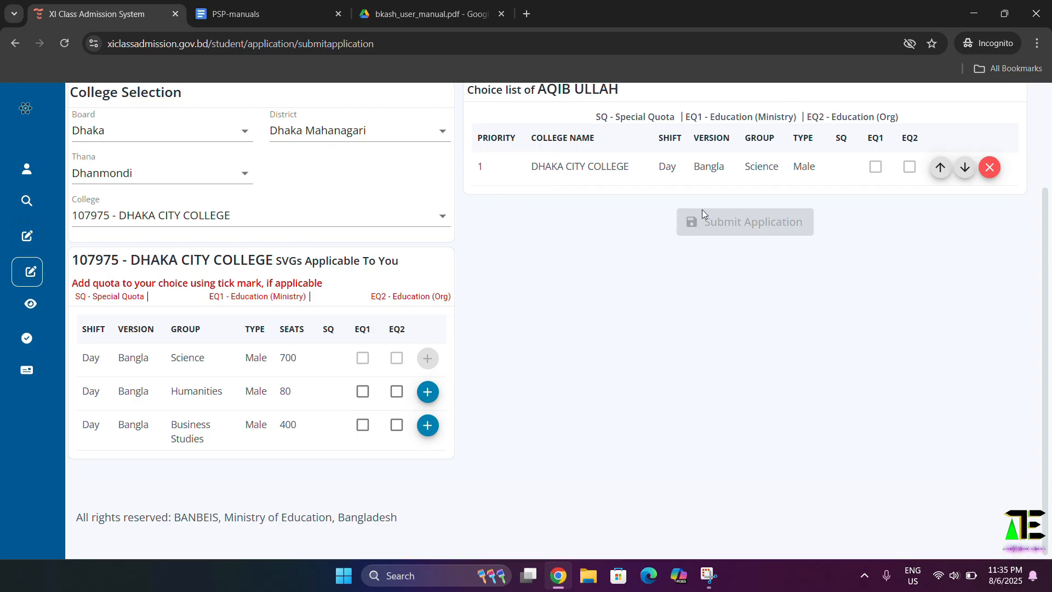
{"action": "scroll", "coordinate": [353, 225], "scroll_direction": "up", "scroll_amount": 1}
{"action": "scroll", "coordinate": [354, 225], "scroll_direction": "up", "scroll_amount": 1}
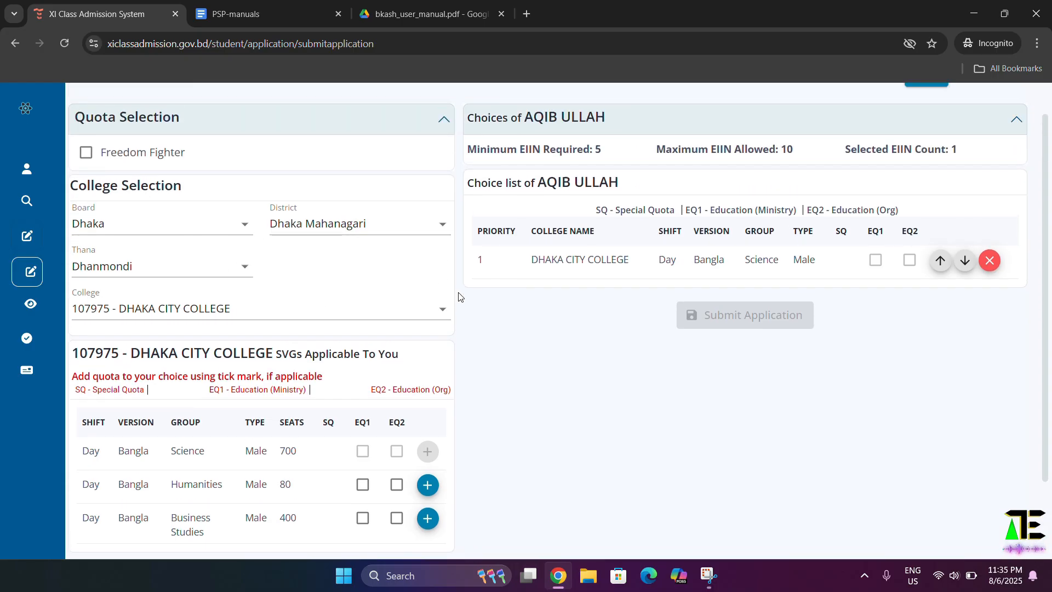
Add DHAKA COLLEGE's Science group as priority 2.
{"action": "left_click", "coordinate": [436, 313]}
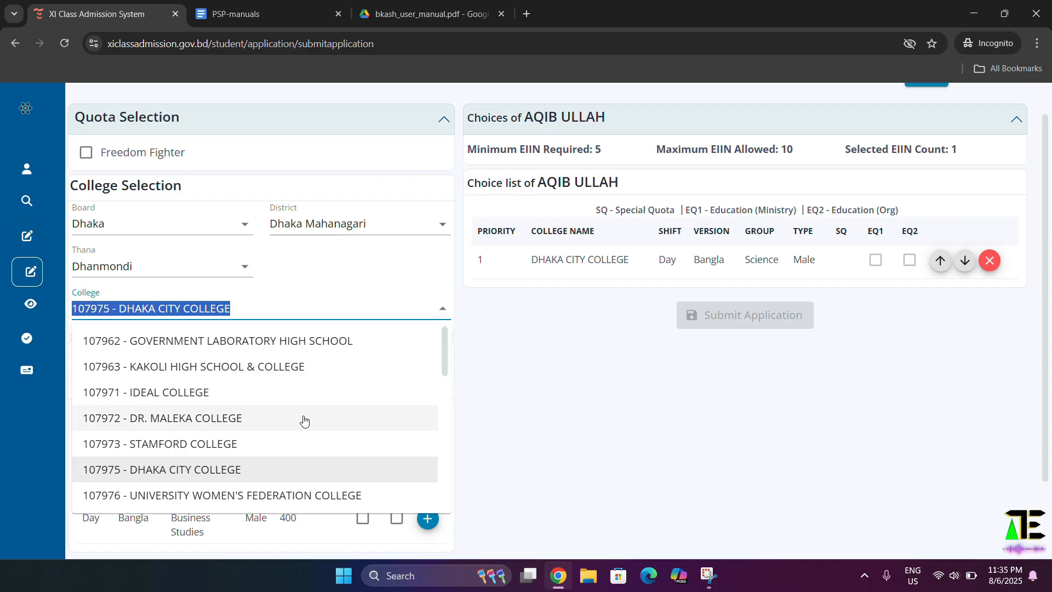
{"action": "scroll", "coordinate": [304, 420], "scroll_direction": "up", "scroll_amount": 1}
{"action": "scroll", "coordinate": [304, 420], "scroll_direction": "down", "scroll_amount": 1}
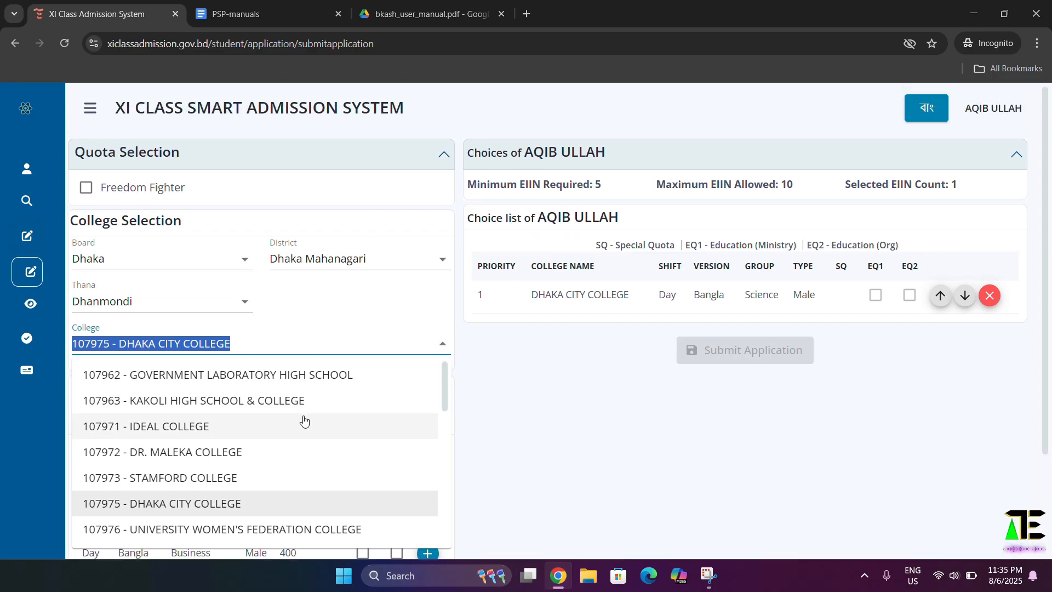
{"action": "scroll", "coordinate": [304, 420], "scroll_direction": "down", "scroll_amount": 3}
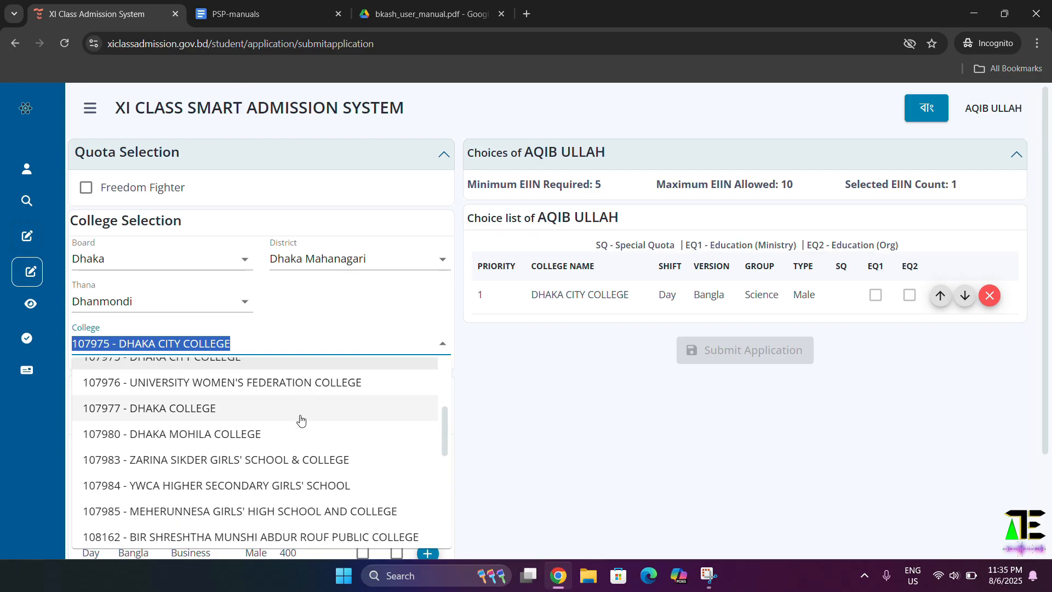
{"action": "left_click", "coordinate": [271, 412]}
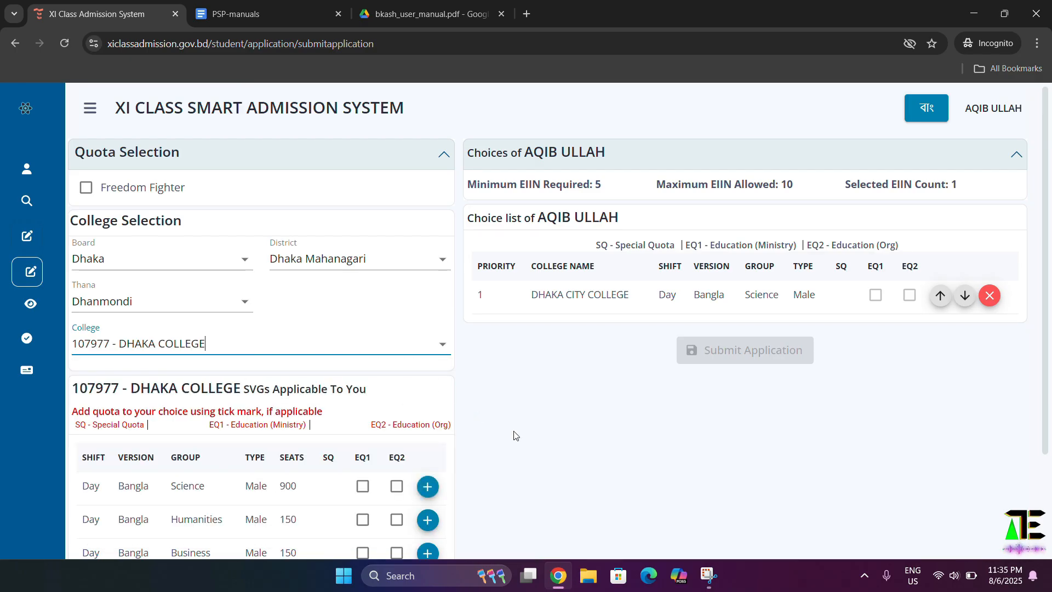
{"action": "scroll", "coordinate": [514, 435], "scroll_direction": "down", "scroll_amount": 2}
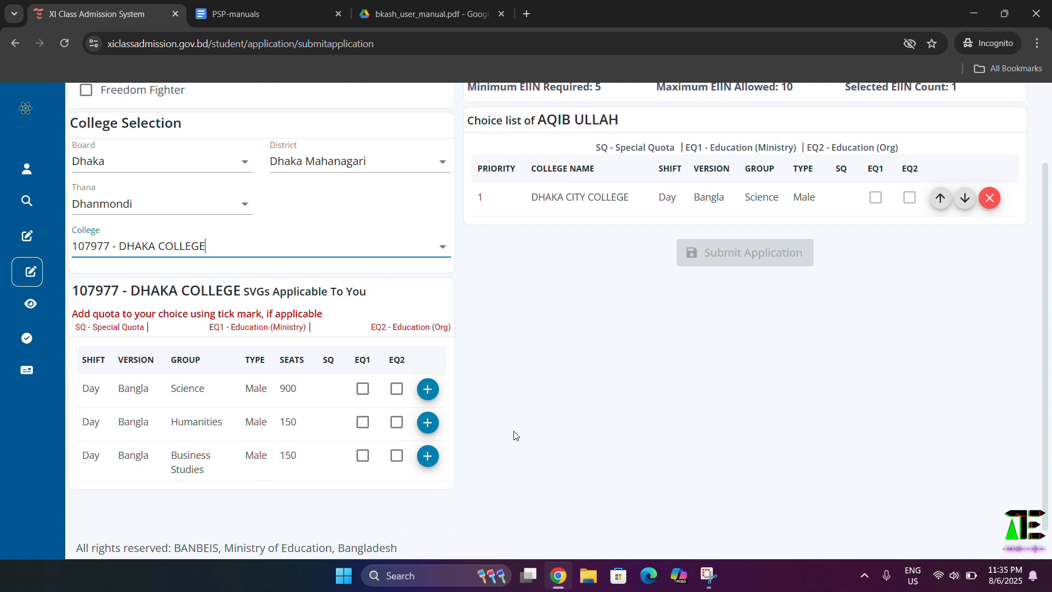
{"action": "left_click", "coordinate": [427, 389]}
{"action": "scroll", "coordinate": [633, 363], "scroll_direction": "up", "scroll_amount": 1}
Add BIR SHRESHTHA MUNSHI ABDUR ROUF PUBLIC COLLEGE's Day Bangla Science group as priority 3.
{"action": "left_click", "coordinate": [362, 308]}
{"action": "scroll", "coordinate": [383, 406], "scroll_direction": "down", "scroll_amount": 3}
{"action": "left_click", "coordinate": [383, 414]}
{"action": "scroll", "coordinate": [457, 434], "scroll_direction": "down", "scroll_amount": 2}
{"action": "left_click", "coordinate": [430, 412]}
Add GOVERNMENT LABORATORY HIGH SCHOOL's Day Bangla Science group as priority 4.
{"action": "left_click", "coordinate": [356, 216]}
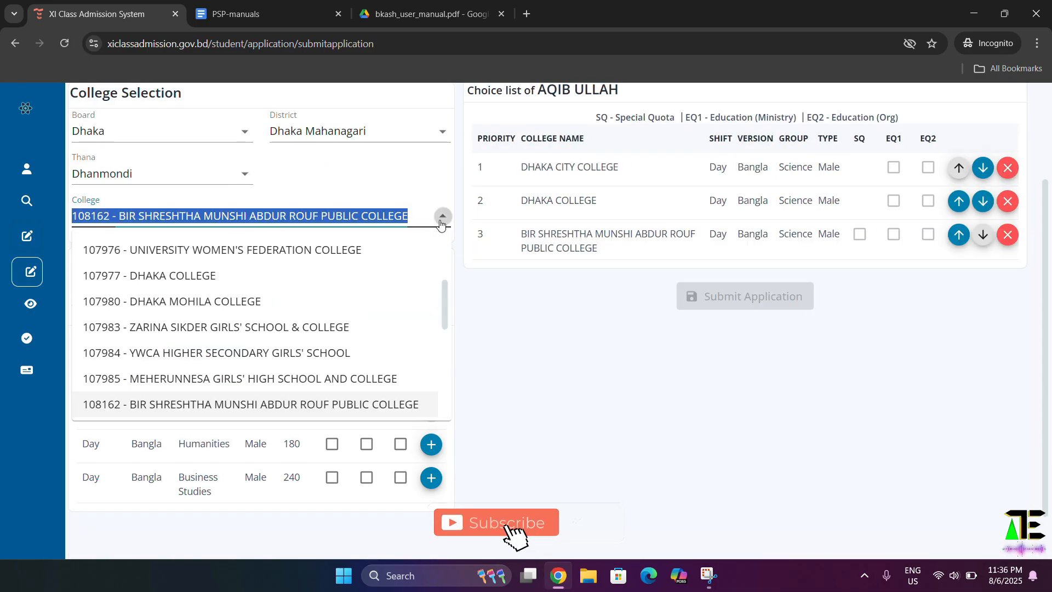
{"action": "scroll", "coordinate": [363, 341], "scroll_direction": "down", "scroll_amount": 5}
{"action": "scroll", "coordinate": [363, 340], "scroll_direction": "up", "scroll_amount": 5}
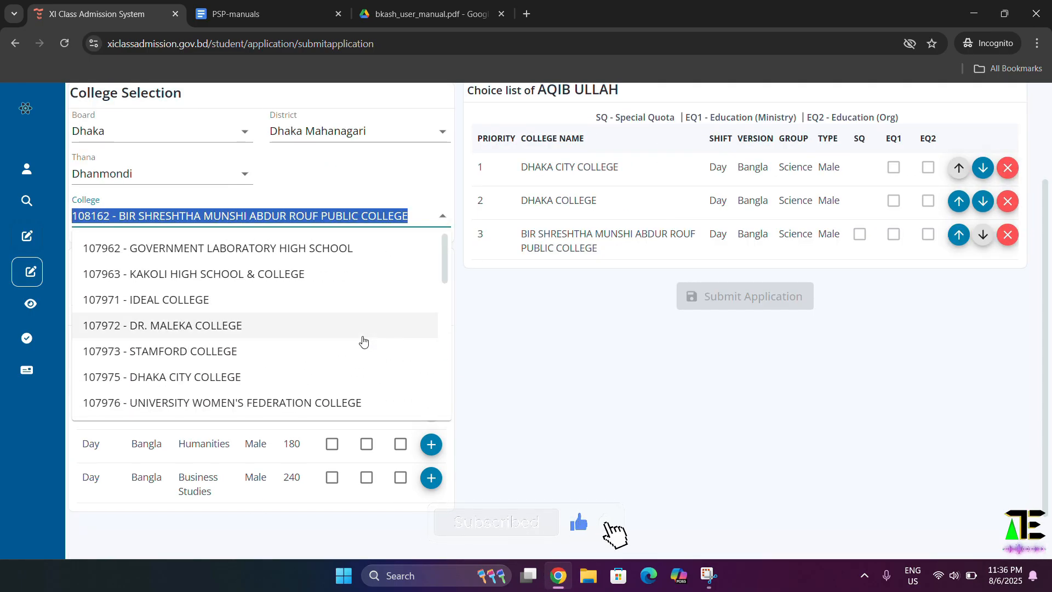
{"action": "left_click", "coordinate": [306, 248]}
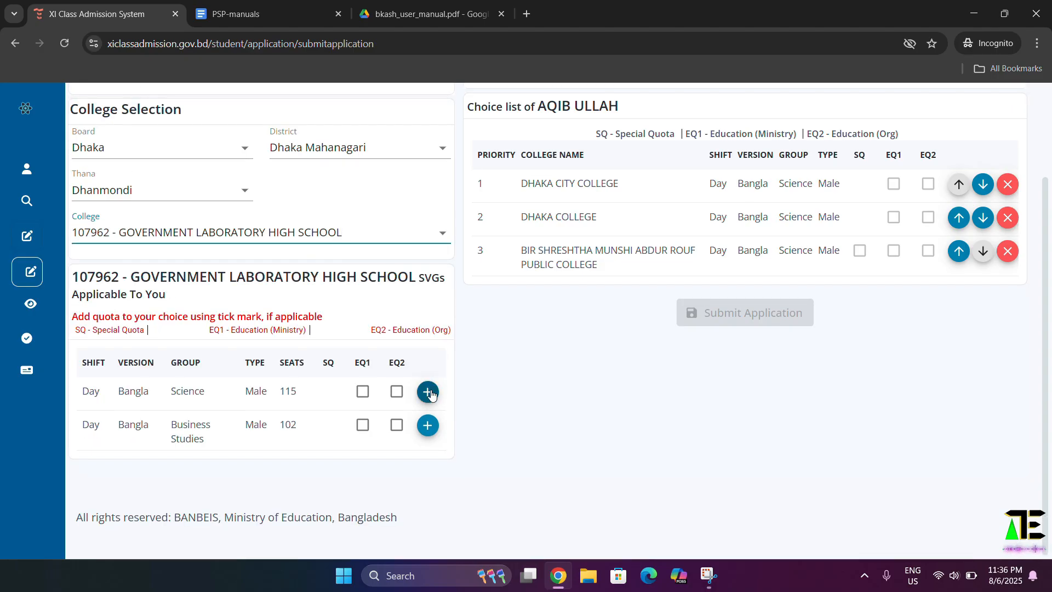
{"action": "left_click", "coordinate": [428, 392]}
{"action": "left_click", "coordinate": [443, 233]}
In Lalbagh thana, add BIRSHRESHTHA NOOR MOHAMMAD PUBLIC COLLEGE's Day Bangla Science group as priority 5.
{"action": "left_click", "coordinate": [329, 189]}
{"action": "left_click", "coordinate": [245, 192]}
{"action": "left_click", "coordinate": [192, 329]}
{"action": "left_click", "coordinate": [441, 326]}
{"action": "left_click", "coordinate": [294, 405]}
{"action": "scroll", "coordinate": [293, 405], "scroll_direction": "down", "scroll_amount": 2}
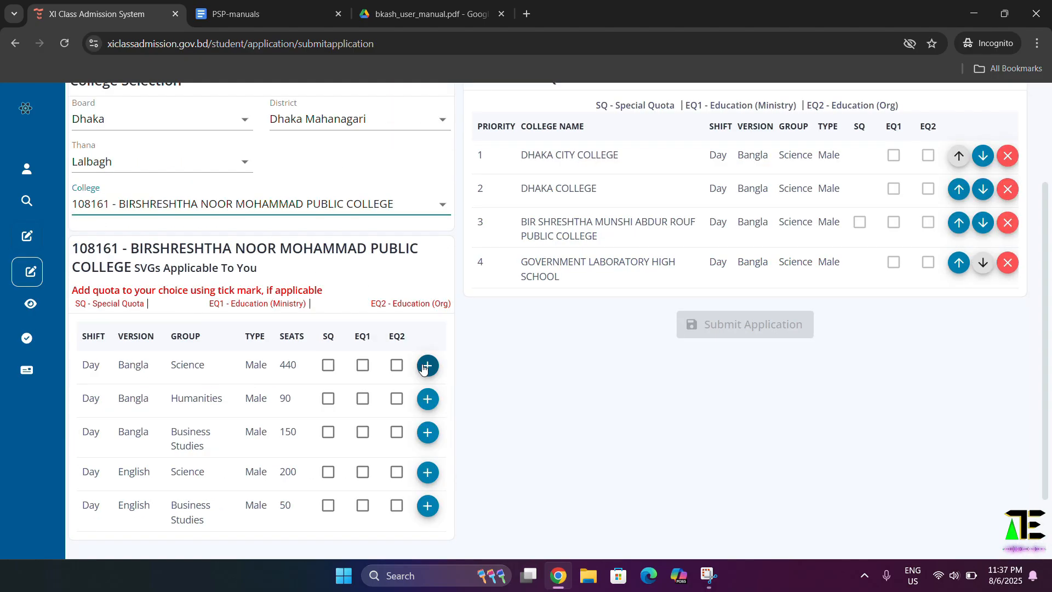
{"action": "left_click", "coordinate": [427, 365]}
{"action": "scroll", "coordinate": [337, 315], "scroll_direction": "down", "scroll_amount": 2}
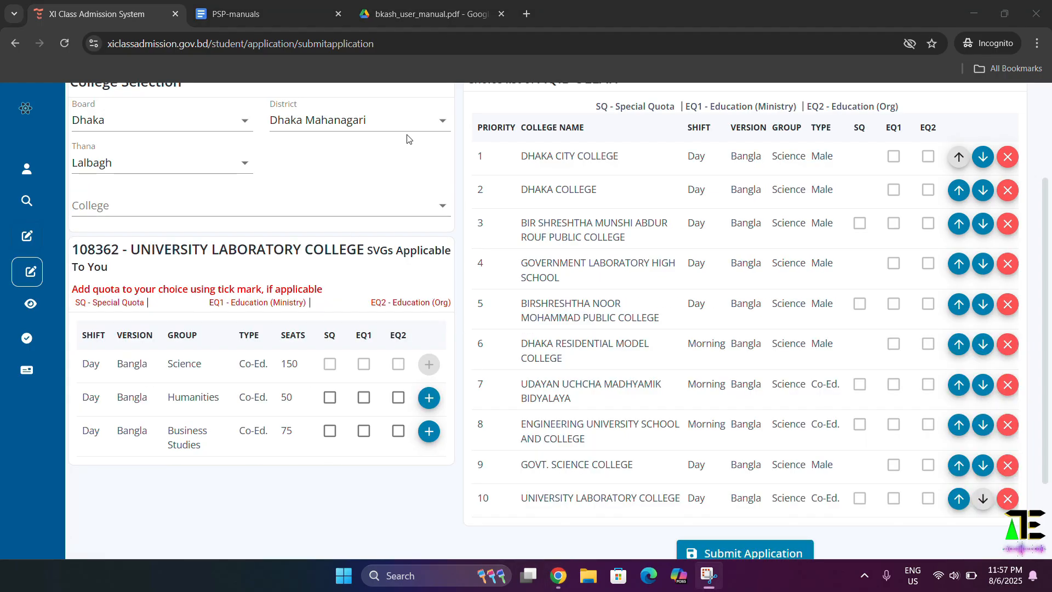
{"action": "scroll", "coordinate": [407, 164], "scroll_direction": "up", "scroll_amount": 5}
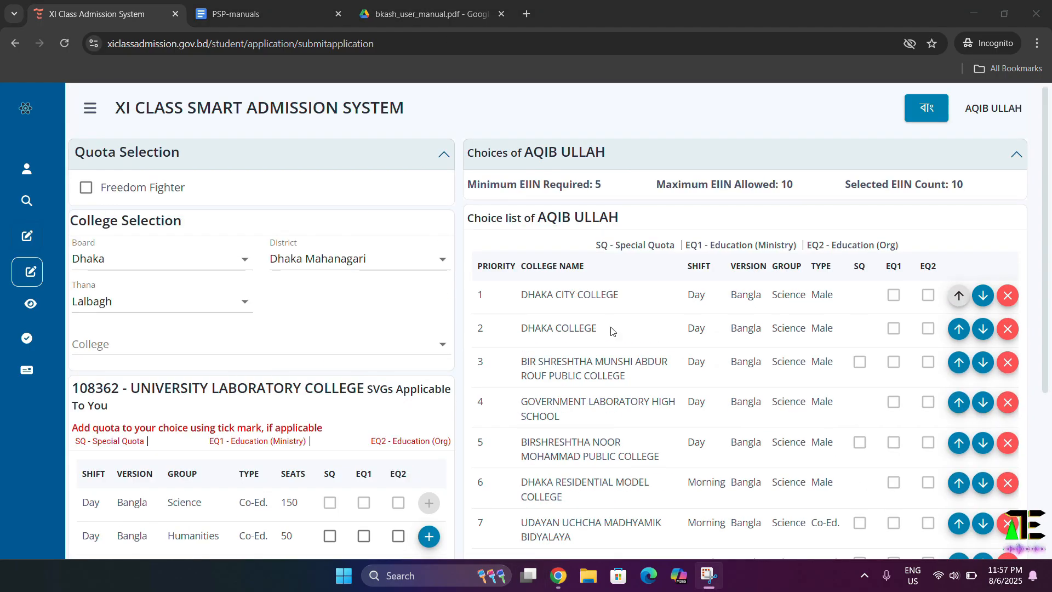
Remove DHAKA CITY COLLEGE, DHAKA COLLEGE and GOVT. SCIENCE COLLEGE from the choice list.
{"action": "left_click", "coordinate": [1010, 299]}
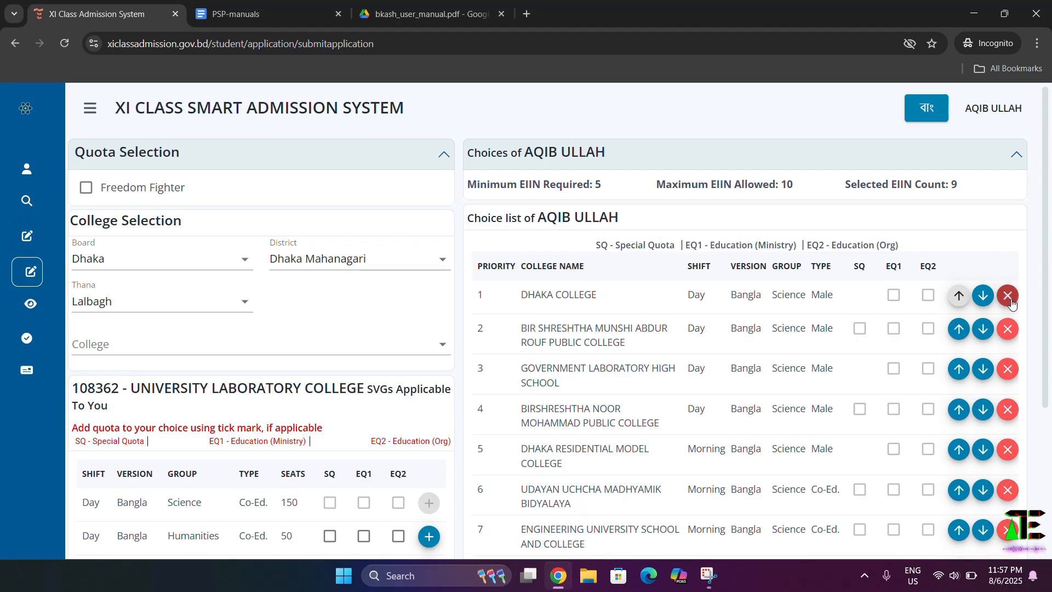
{"action": "left_click", "coordinate": [1010, 299]}
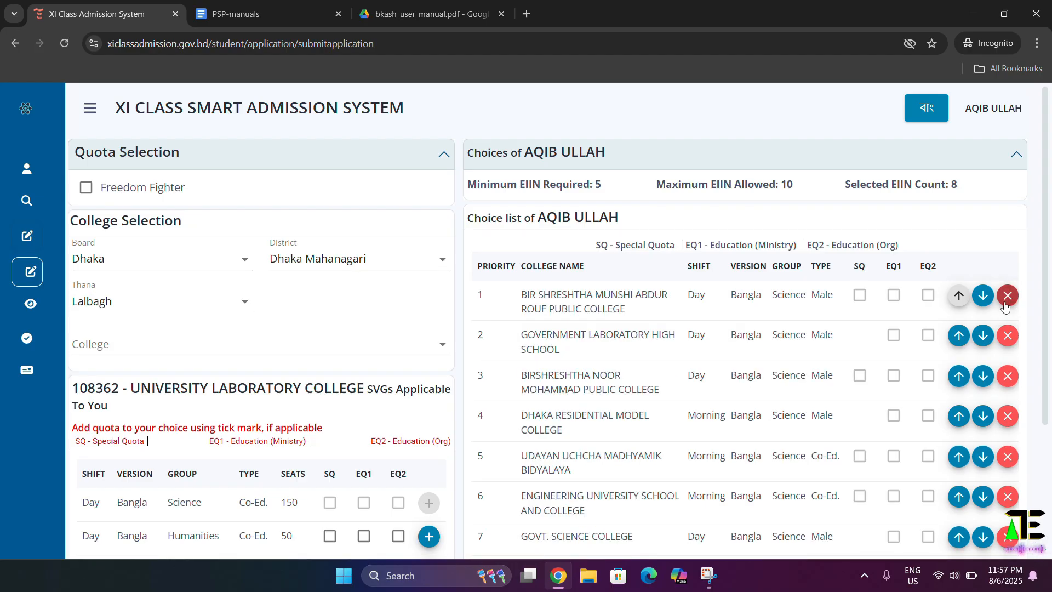
{"action": "scroll", "coordinate": [778, 450], "scroll_direction": "down", "scroll_amount": 1}
{"action": "scroll", "coordinate": [777, 450], "scroll_direction": "down", "scroll_amount": 2}
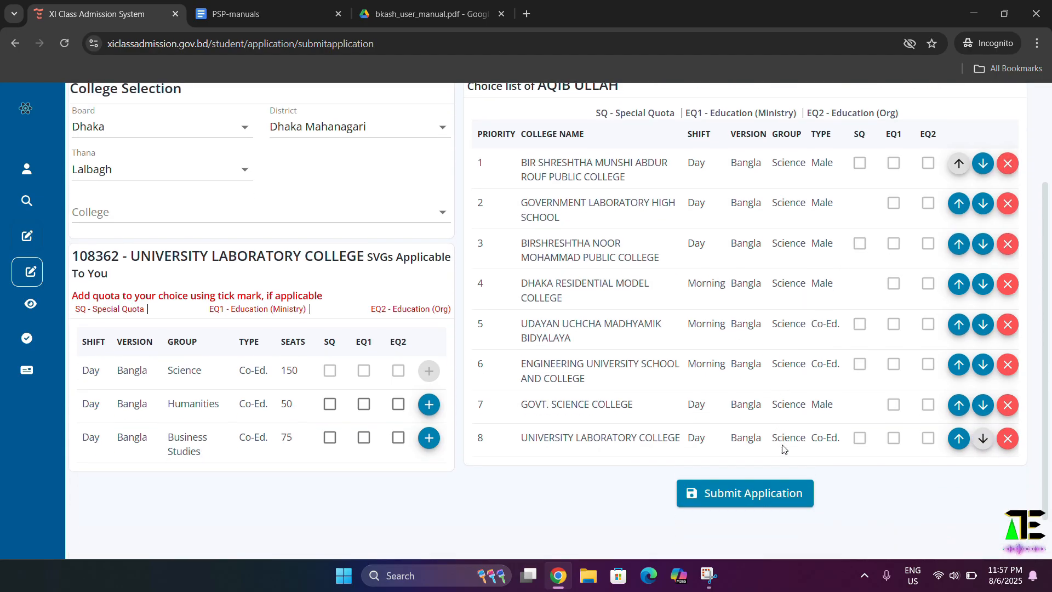
{"action": "left_click", "coordinate": [1009, 406]}
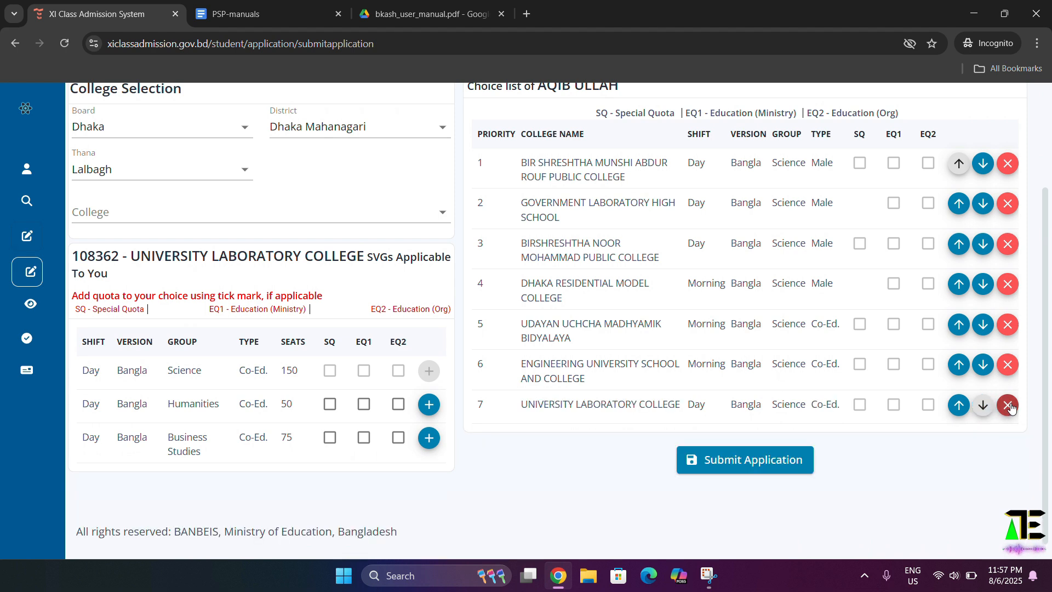
Remove Government Laboratory High School and University Laboratory College from the choices.
{"action": "left_click", "coordinate": [1008, 203]}
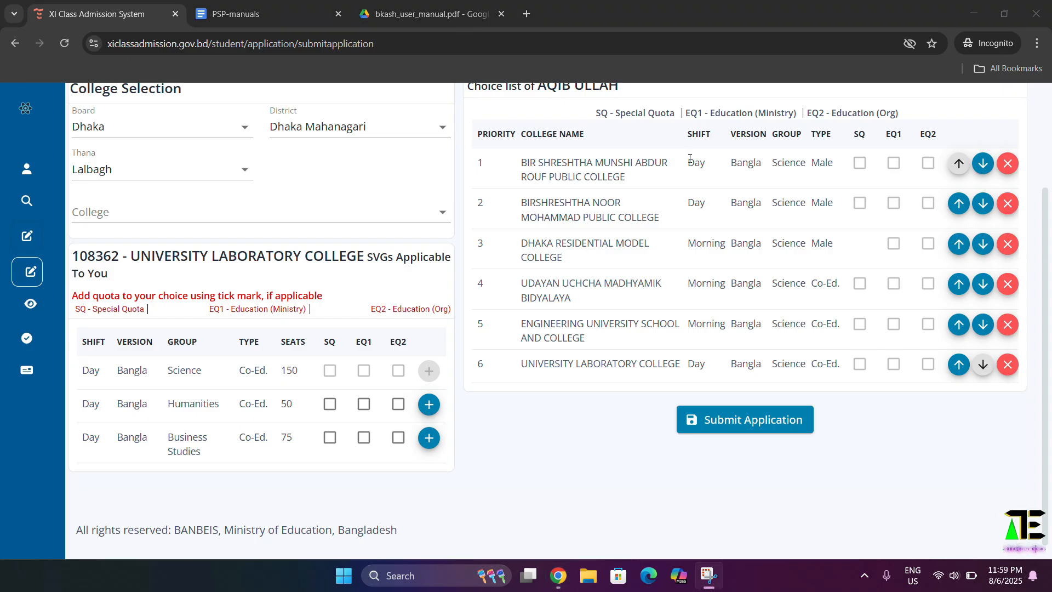
{"action": "left_click", "coordinate": [1008, 365]}
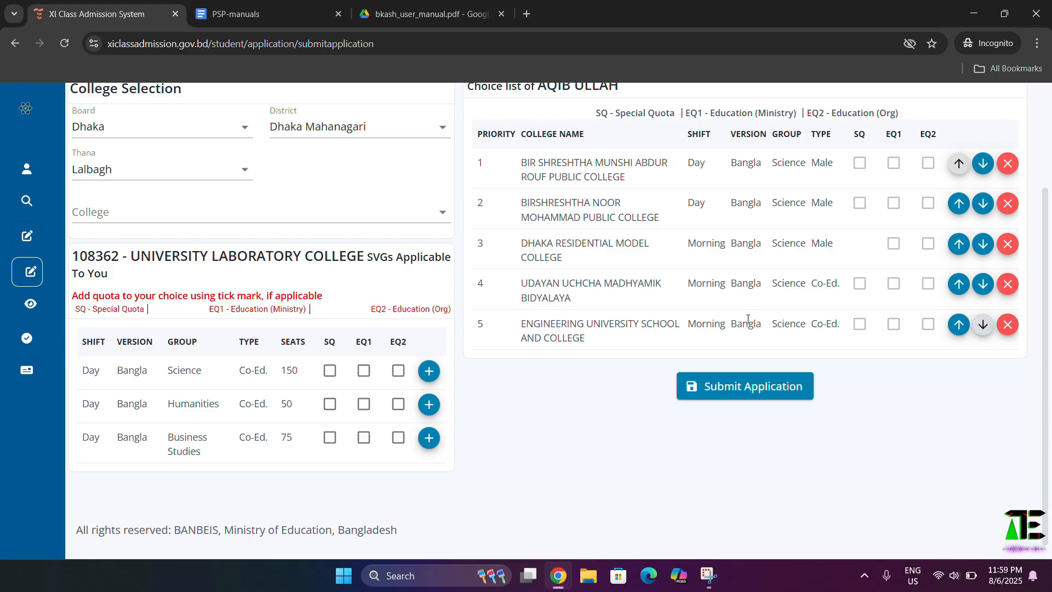
{"action": "scroll", "coordinate": [596, 276], "scroll_direction": "up", "scroll_amount": 3}
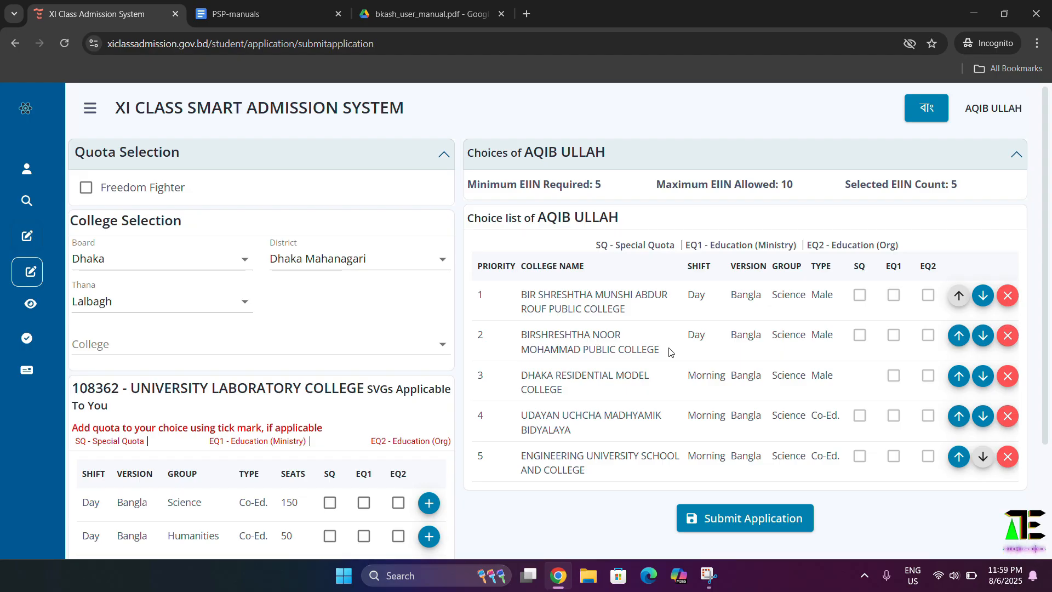
Move Dhaka Residential Model College to 1, Noor Mohammad to 2, Engineering University to 3, then submit.
{"action": "left_click", "coordinate": [957, 375]}
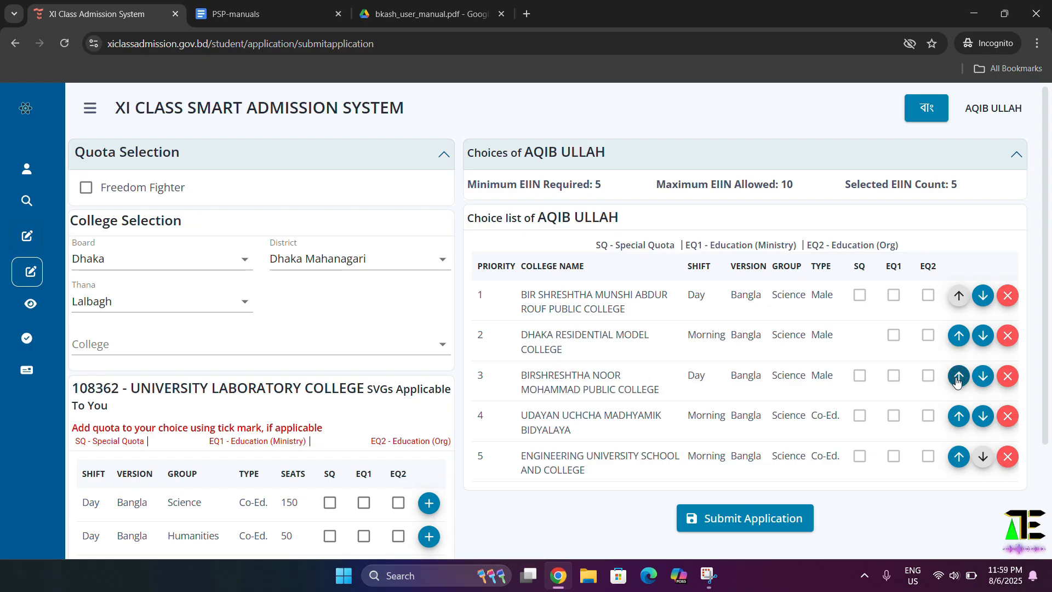
{"action": "left_click", "coordinate": [960, 337]}
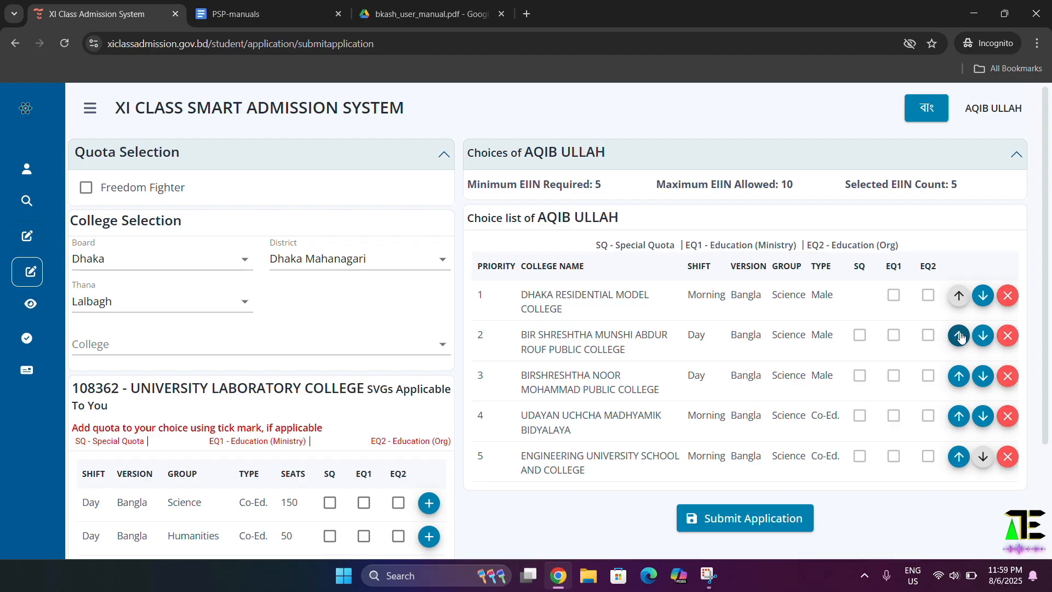
{"action": "left_click", "coordinate": [960, 376]}
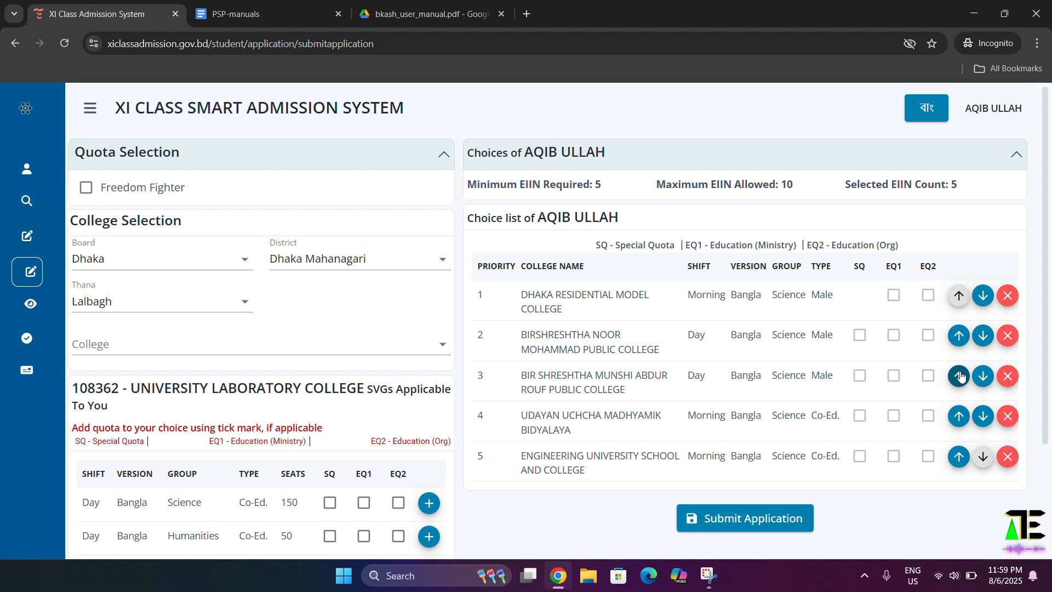
{"action": "left_click", "coordinate": [957, 459]}
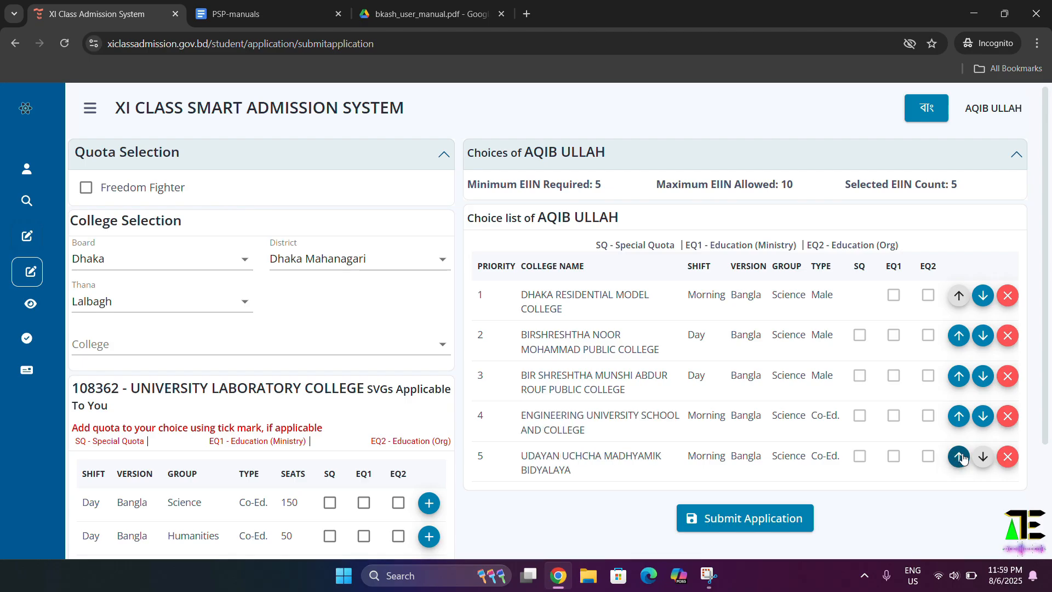
{"action": "left_click", "coordinate": [959, 417]}
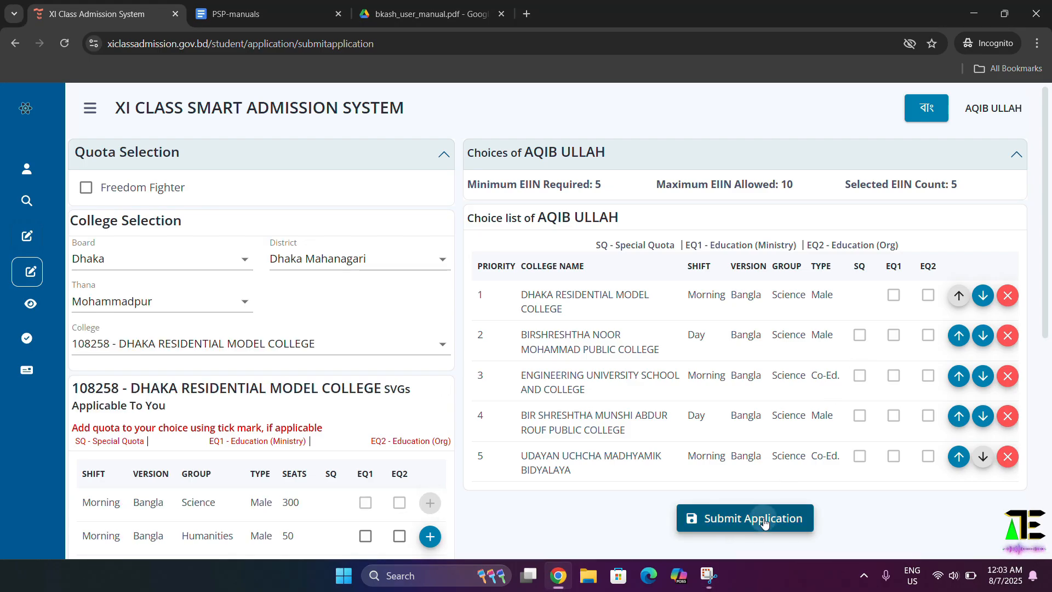
{"action": "left_click", "coordinate": [763, 521]}
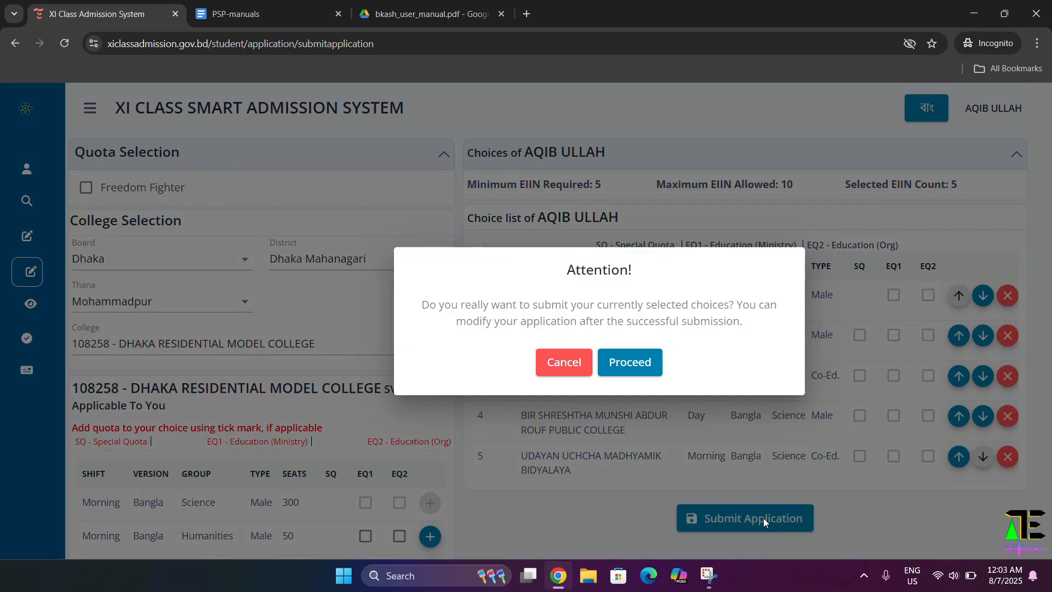
Confirm the submission with Proceed and acknowledge the success message.
{"action": "left_click", "coordinate": [631, 364]}
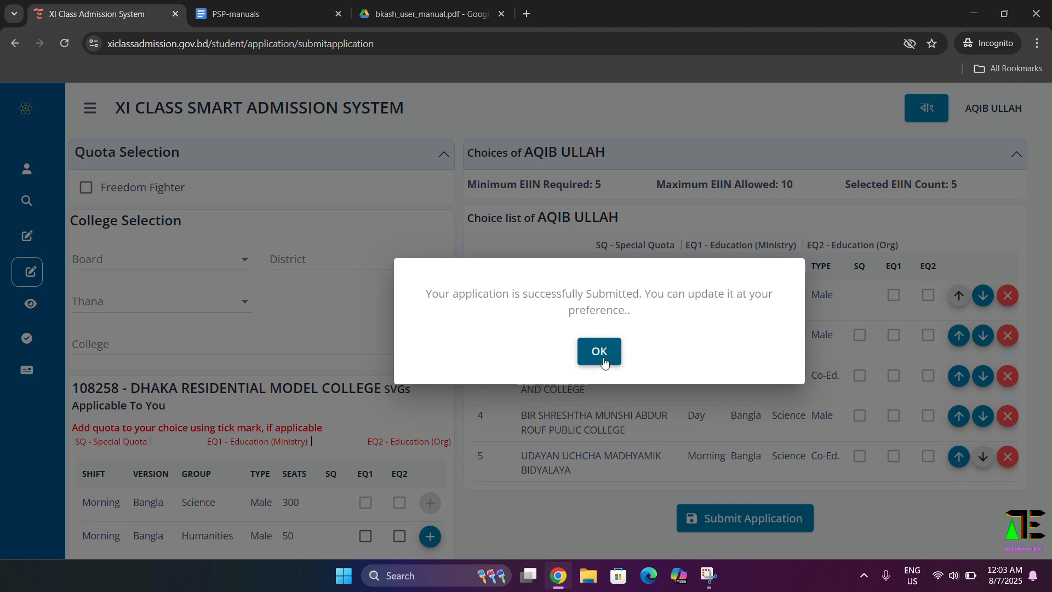
{"action": "left_click", "coordinate": [603, 362]}
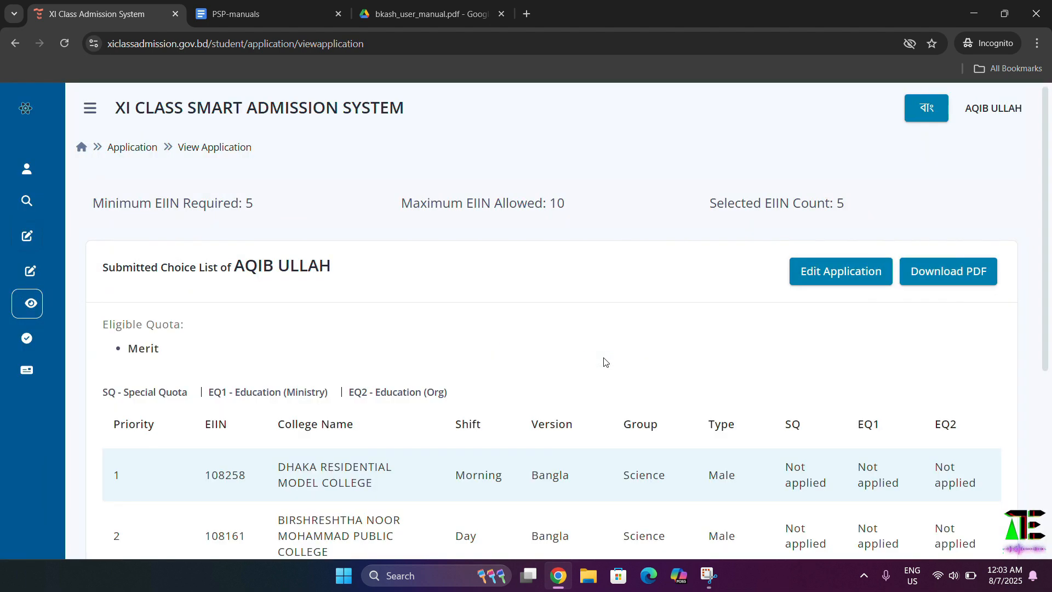
{"action": "scroll", "coordinate": [604, 362], "scroll_direction": "down", "scroll_amount": 3}
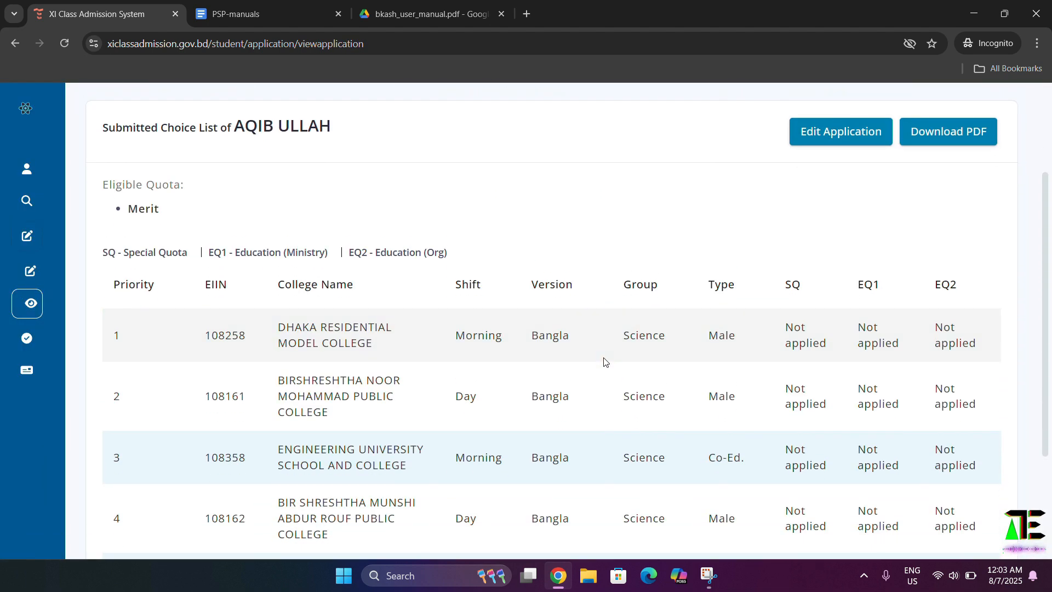
{"action": "scroll", "coordinate": [604, 362], "scroll_direction": "down", "scroll_amount": 2}
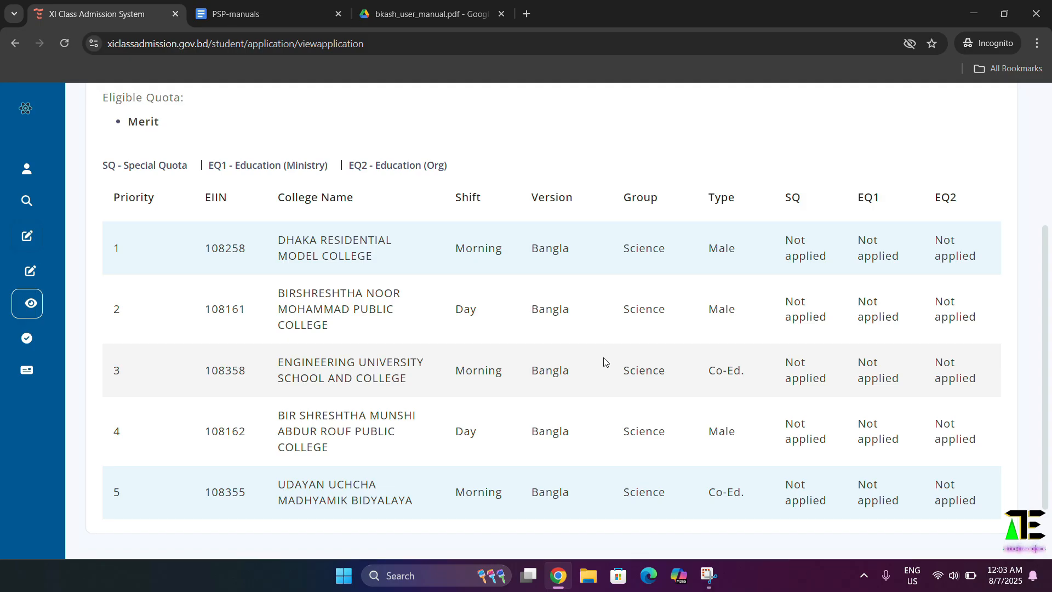
{"action": "scroll", "coordinate": [606, 363], "scroll_direction": "up", "scroll_amount": 1}
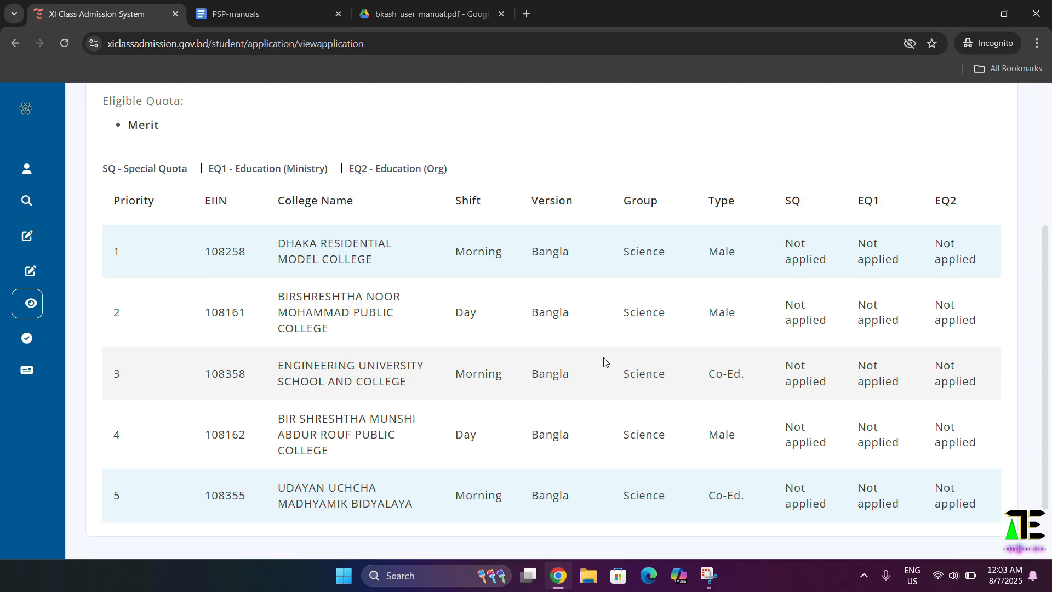
{"action": "scroll", "coordinate": [604, 362], "scroll_direction": "up", "scroll_amount": 4}
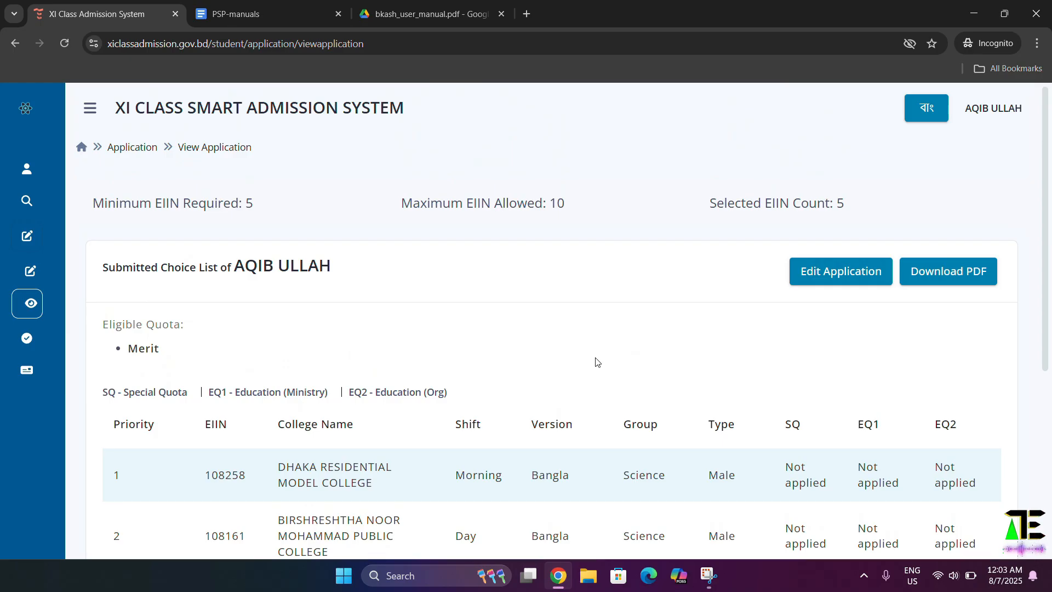
{"action": "mouse_move", "coordinate": [37, 348]}
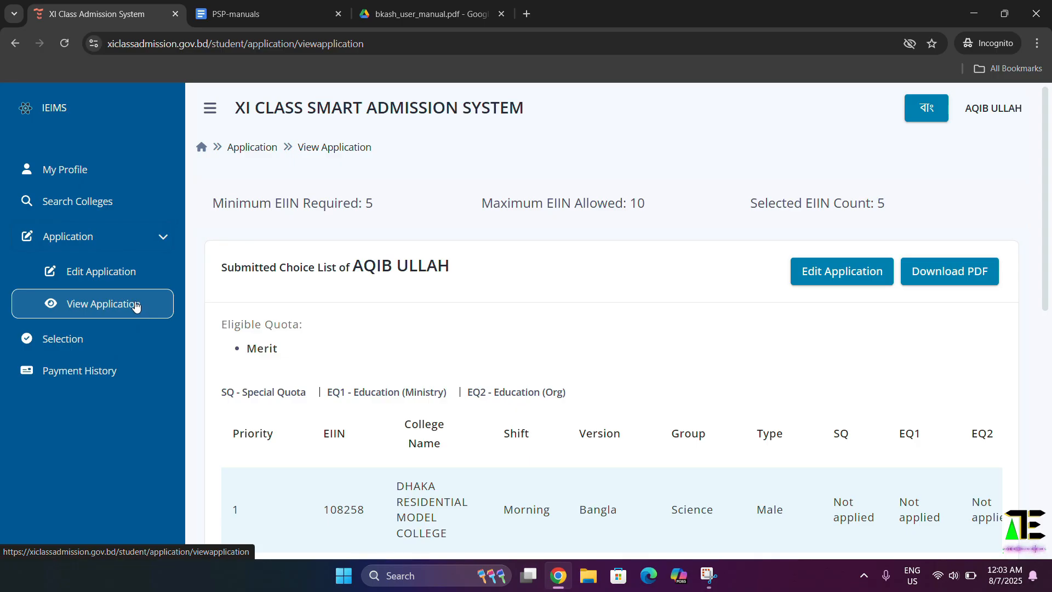
{"action": "left_click", "coordinate": [115, 272]}
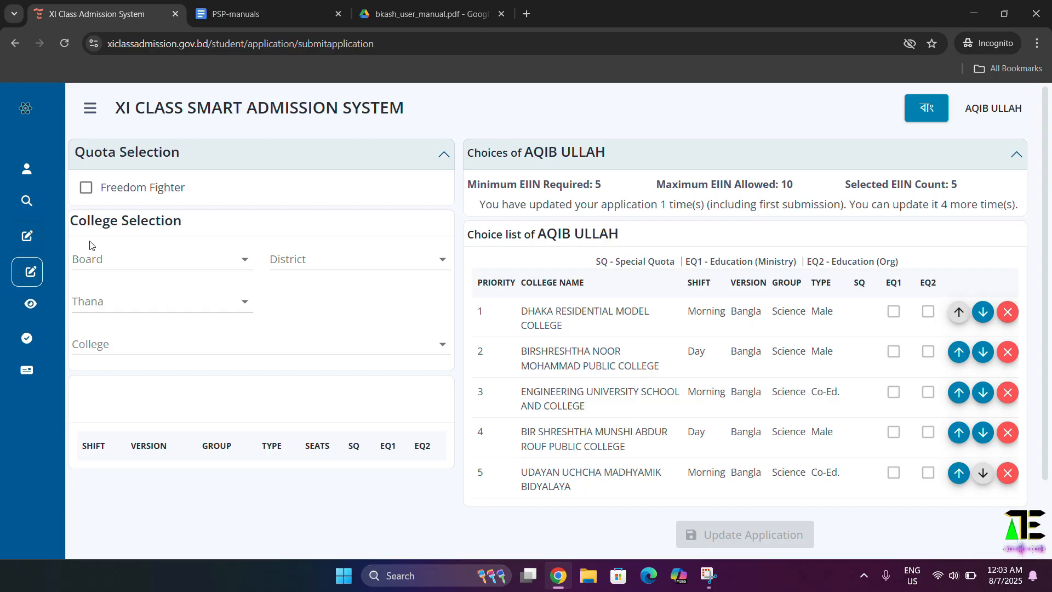
{"action": "mouse_move", "coordinate": [17, 272]}
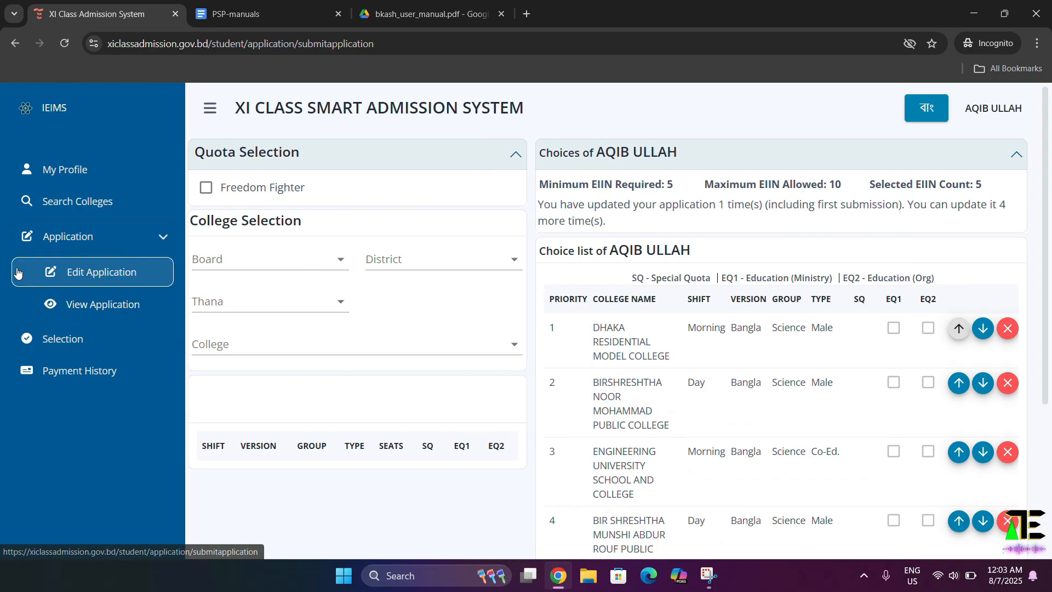
{"action": "left_click", "coordinate": [101, 305]}
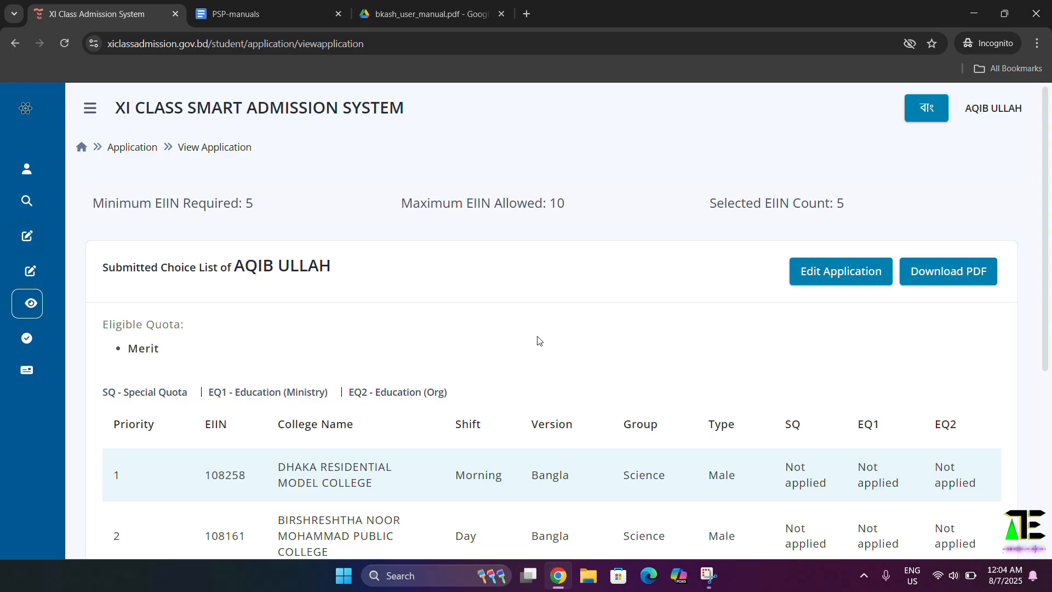
Save the application PDF into the applicant's folder inside Downloads.
{"action": "left_click", "coordinate": [951, 275]}
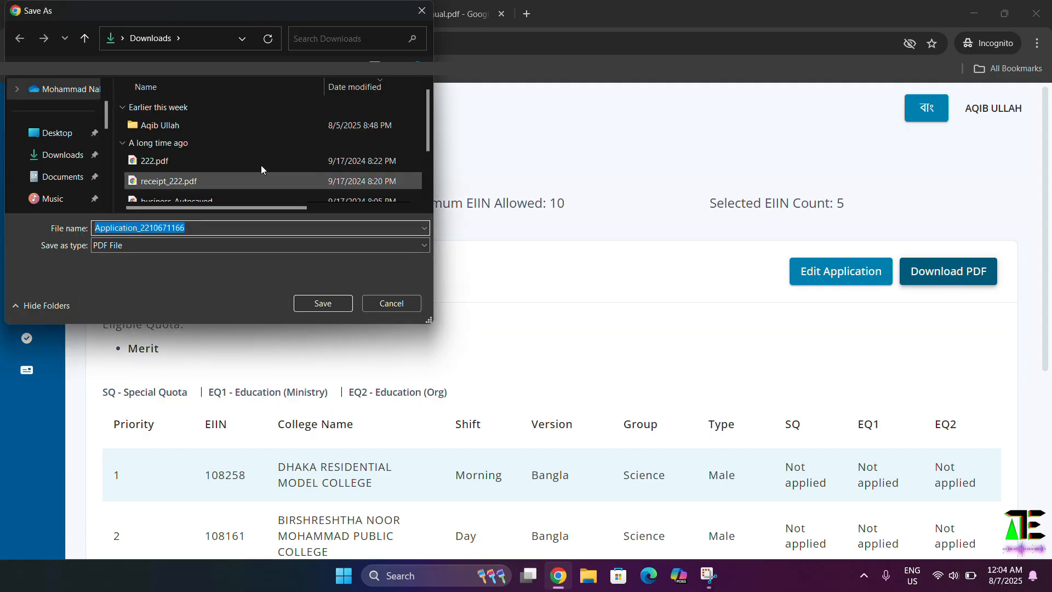
{"action": "left_click_drag", "start_coordinate": [241, 11], "coordinate": [507, 176]}
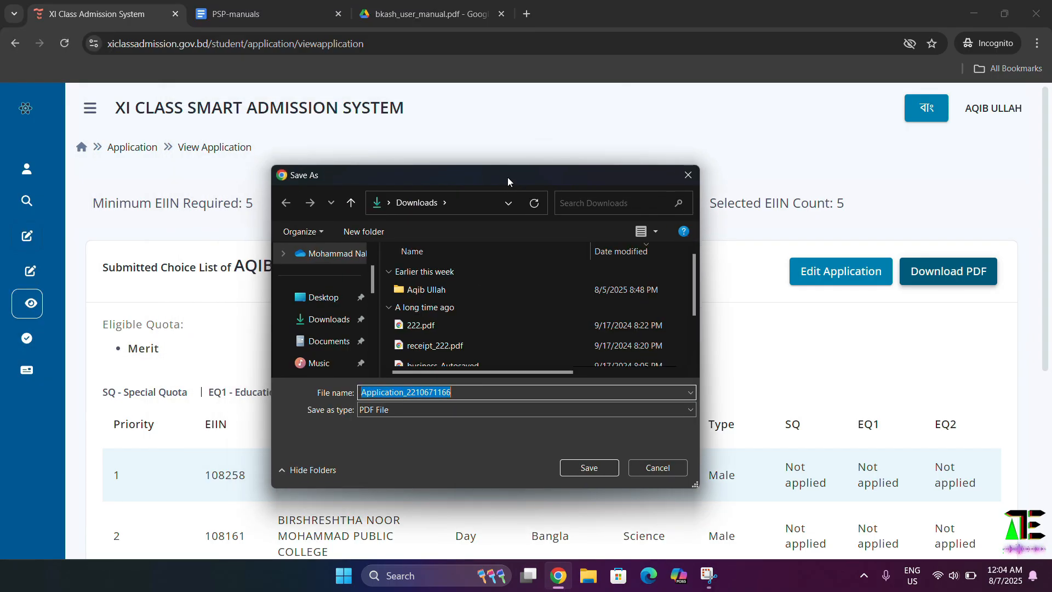
{"action": "left_click", "coordinate": [454, 288]}
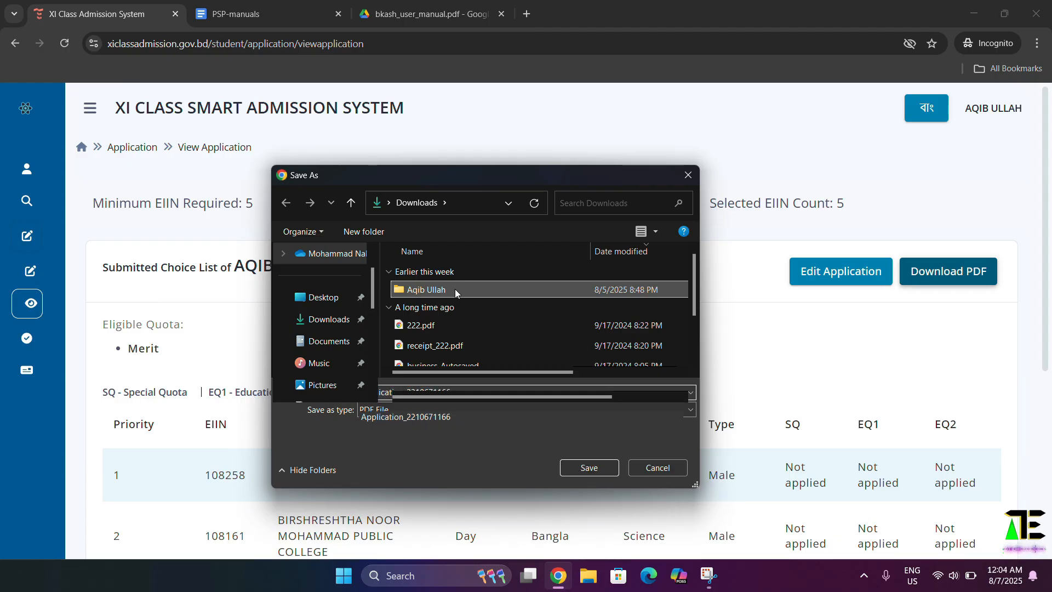
{"action": "double_click", "coordinate": [455, 288]}
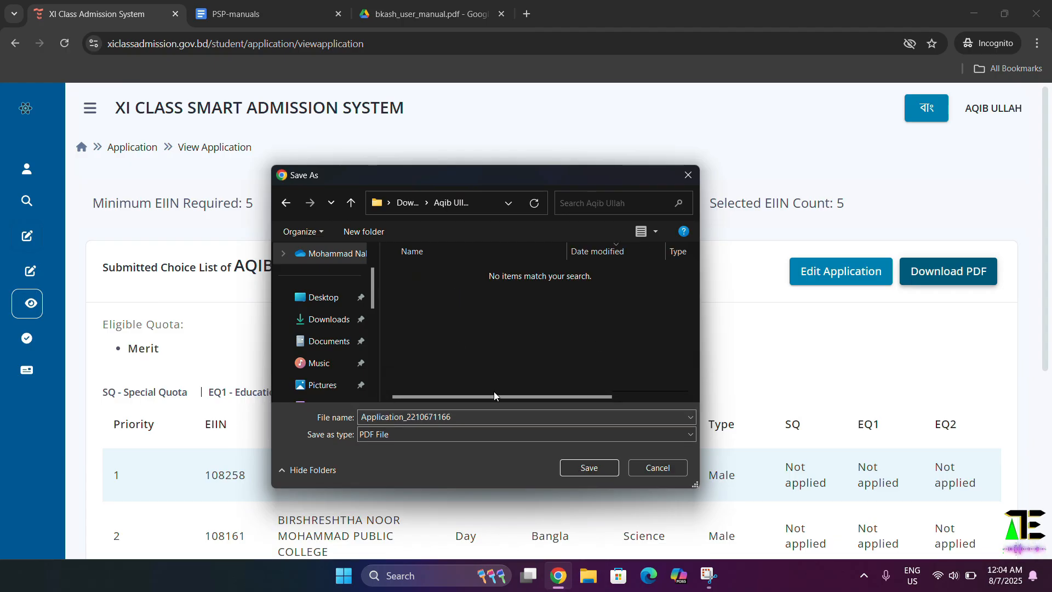
{"action": "left_click", "coordinate": [589, 468]}
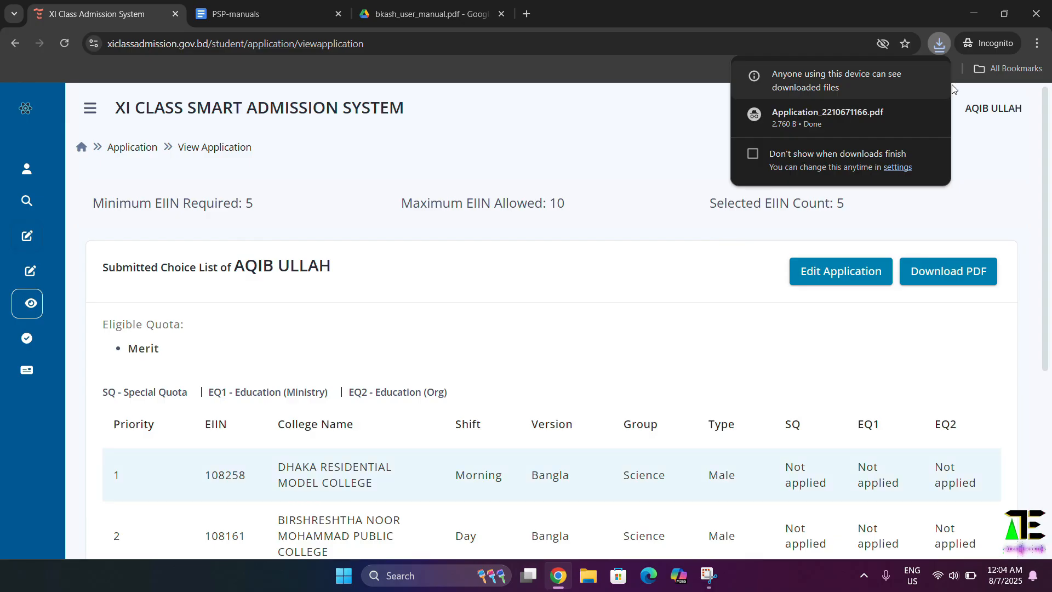
{"action": "left_click", "coordinate": [963, 100]}
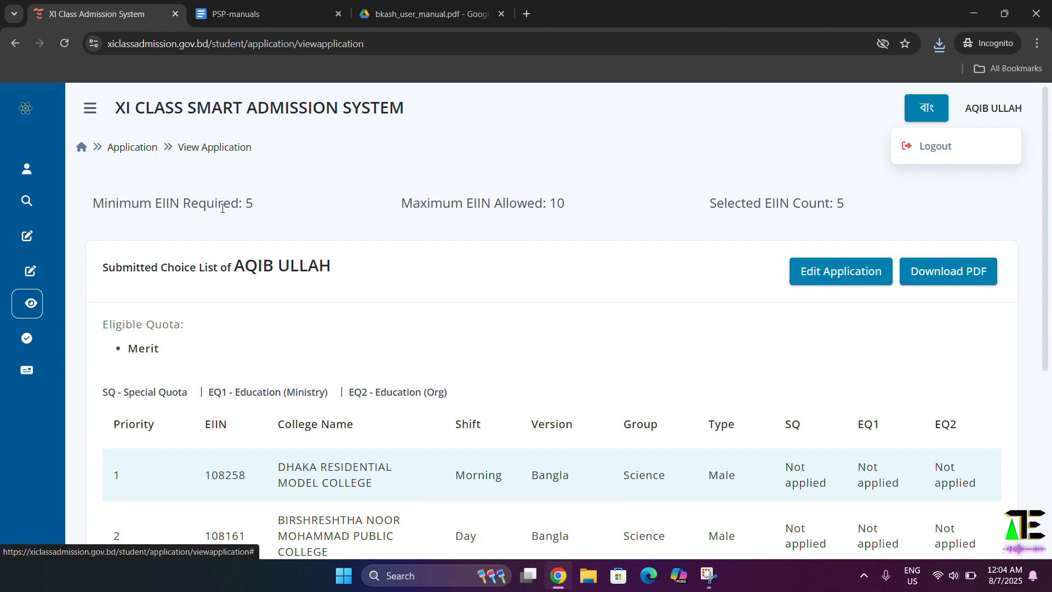
Check the profile page, then log out from the account menu.
{"action": "left_click", "coordinate": [34, 173]}
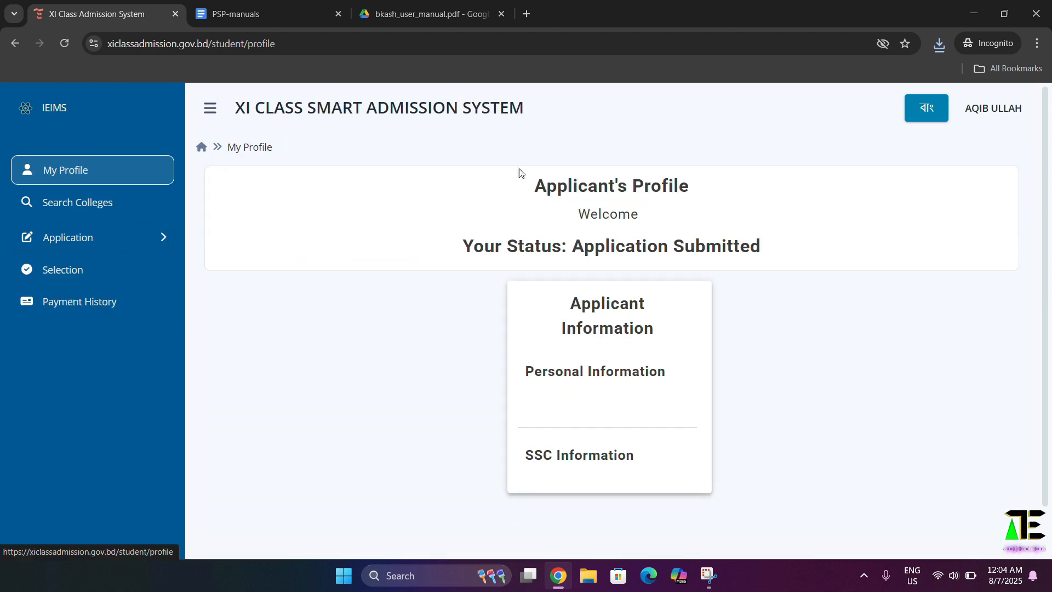
{"action": "left_click", "coordinate": [979, 123]}
{"action": "left_click", "coordinate": [959, 149]}
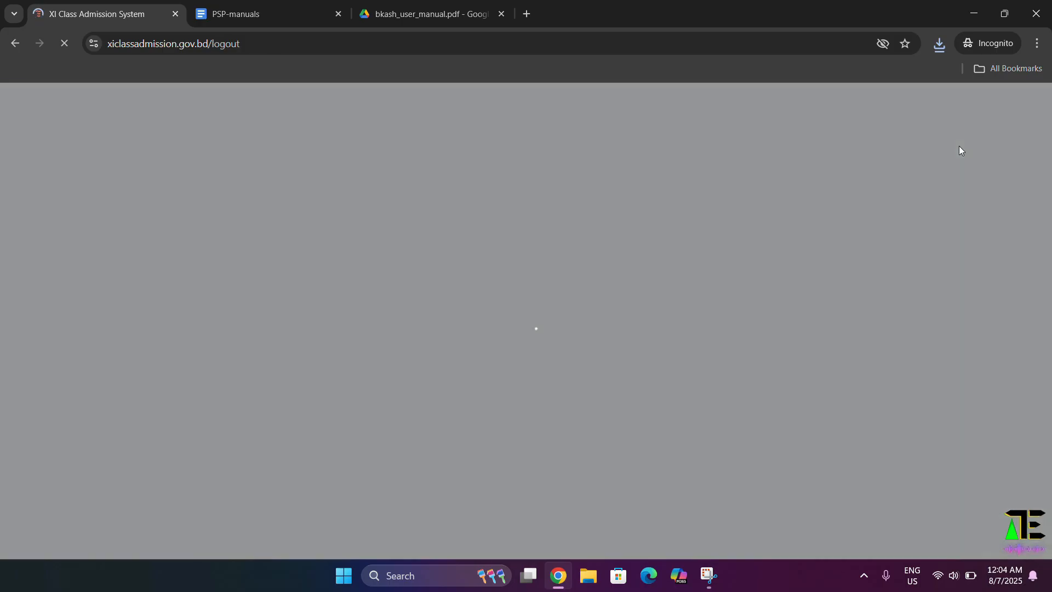